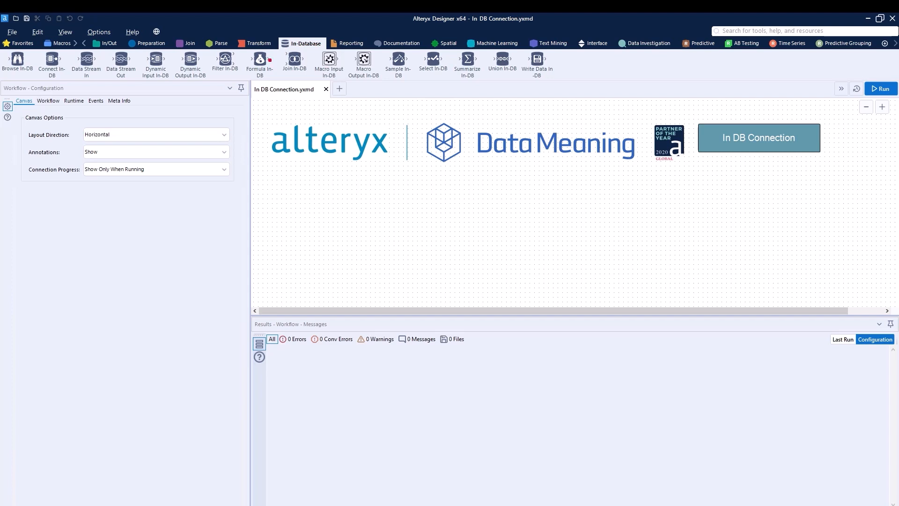
pyautogui.moveTo(7, 80)
pyautogui.mouseDown()
pyautogui.moveTo(367, 86)
pyautogui.moveTo(546, 78)
pyautogui.mouseUp()
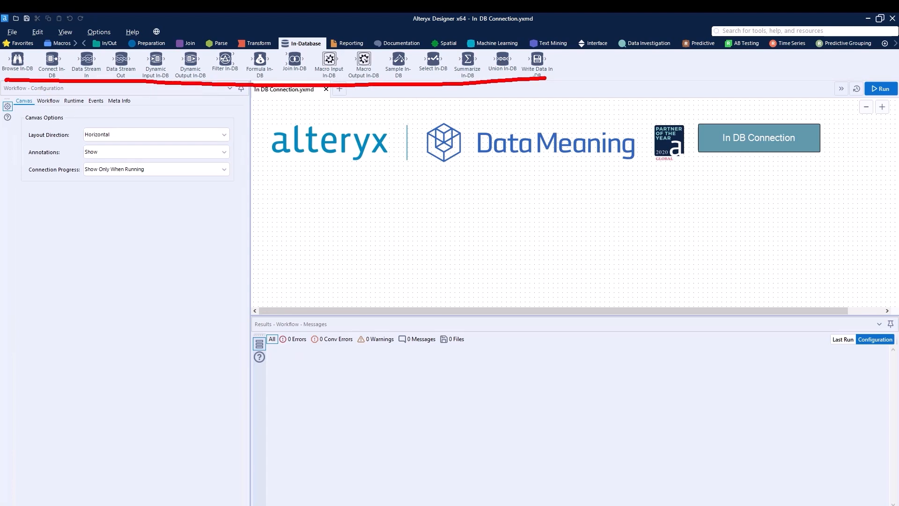
pyautogui.press('Escape')
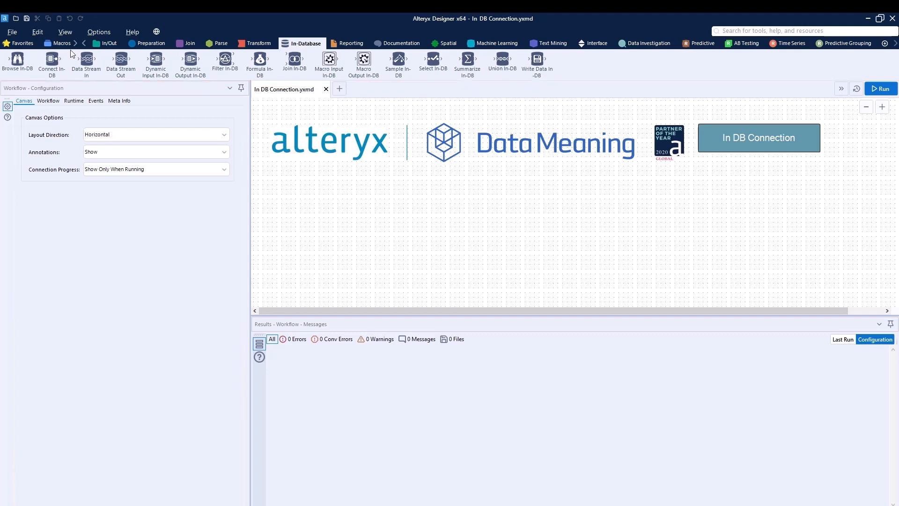
pyautogui.click(109, 43)
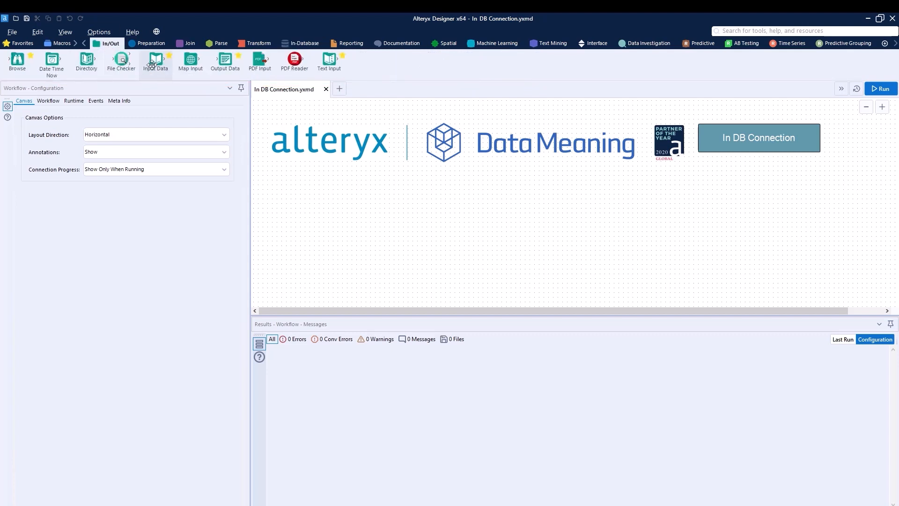
pyautogui.click(301, 44)
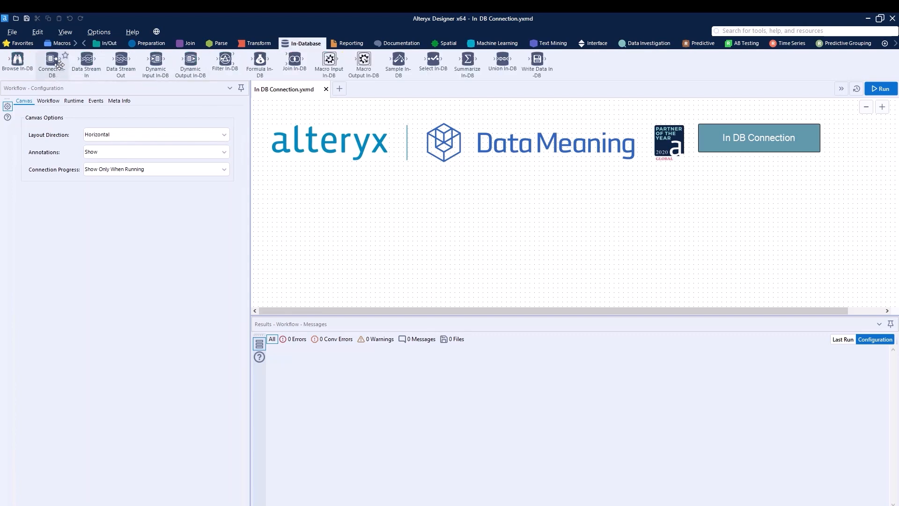
# Step: Add a Connect In-DB tool to the canvas below the logos and open its connection manager
pyautogui.moveTo(56, 59); pyautogui.dragTo(373, 214)
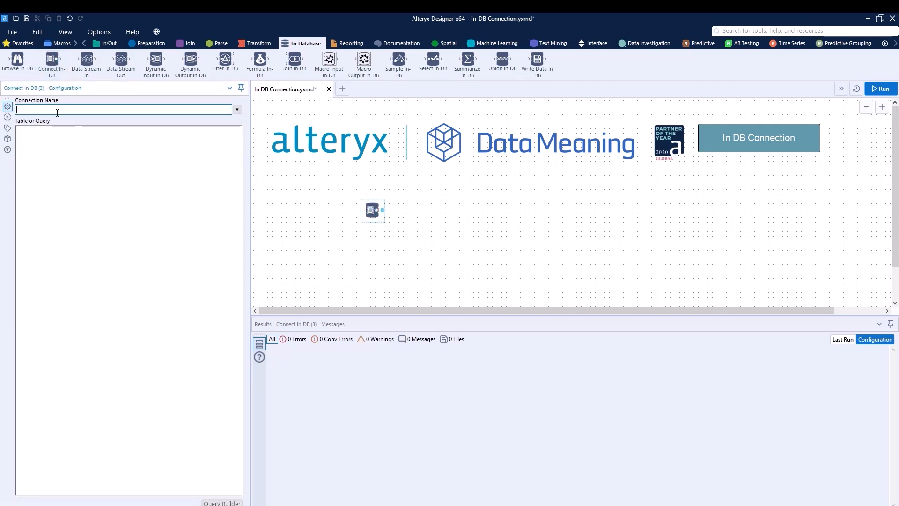
pyautogui.click(238, 110)
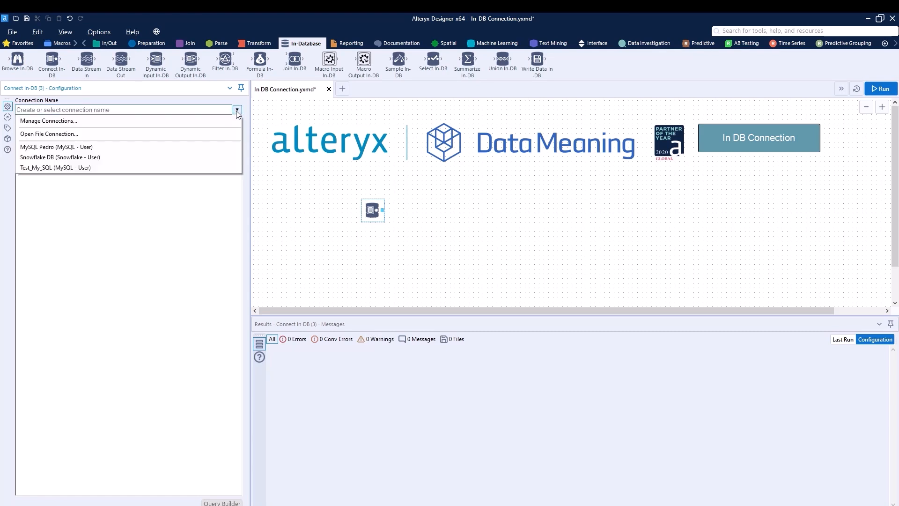
pyautogui.click(73, 121)
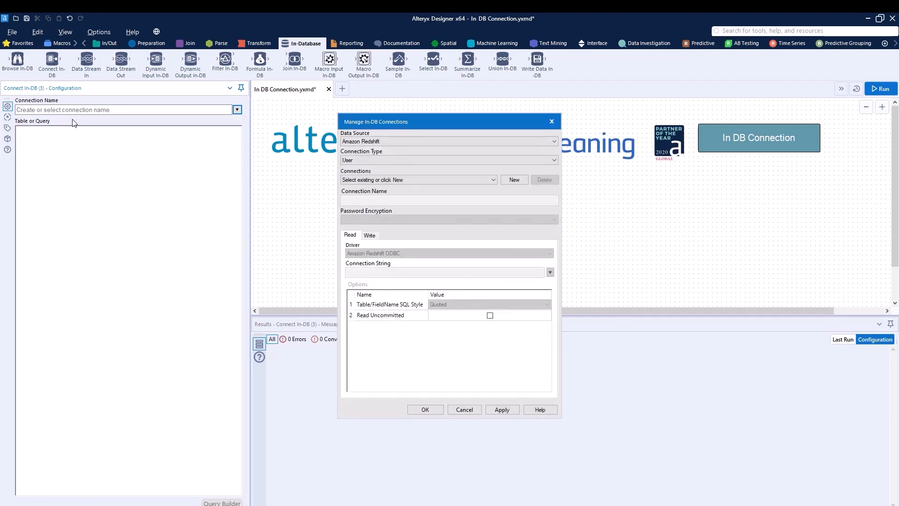
# Step: Set the in-database connection's data source to MySQL with the User connection type
pyautogui.click(421, 144)
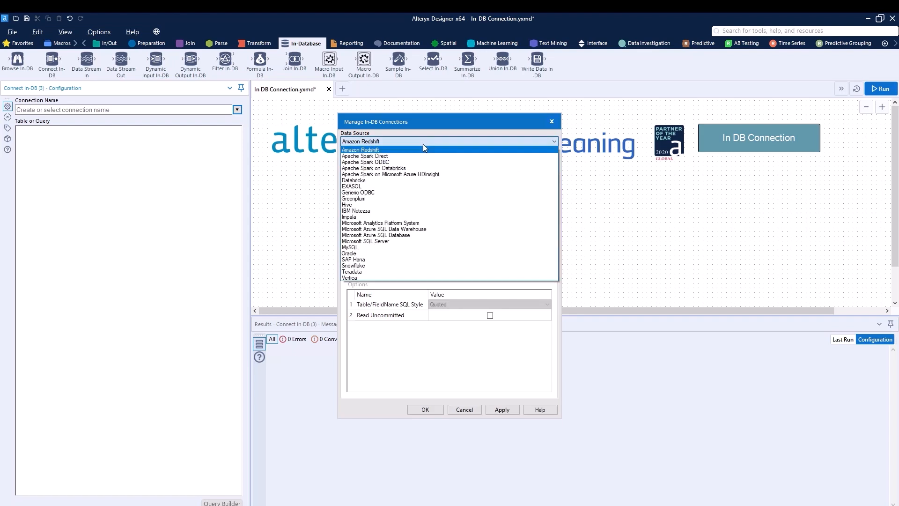
pyautogui.click(434, 247)
pyautogui.click(388, 180)
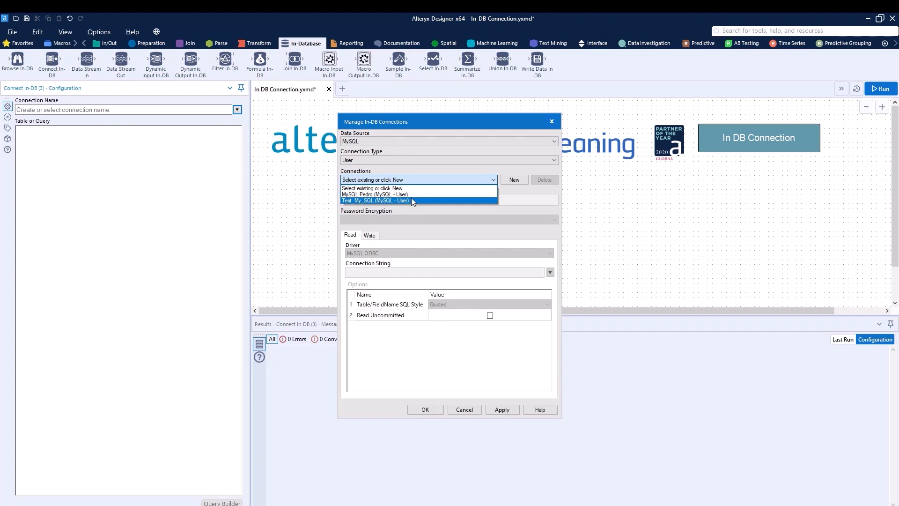
pyautogui.click(408, 167)
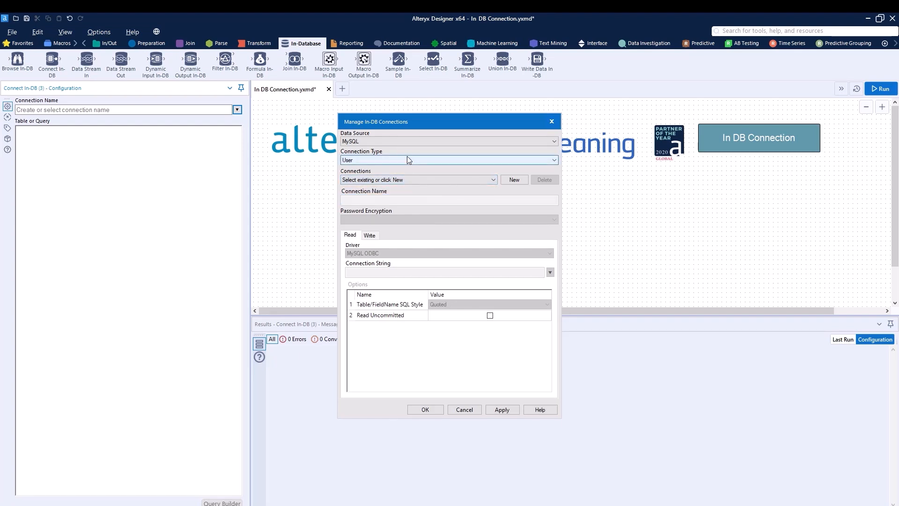
pyautogui.click(407, 158)
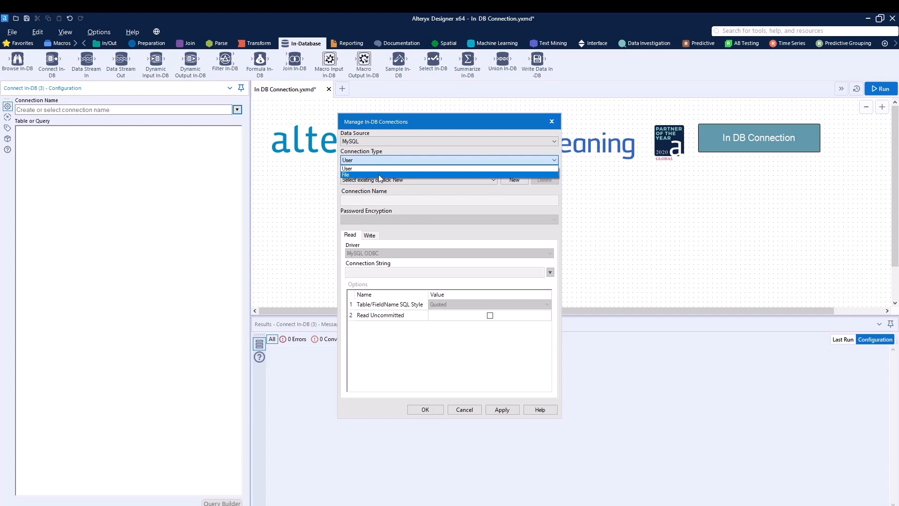
pyautogui.click(412, 147)
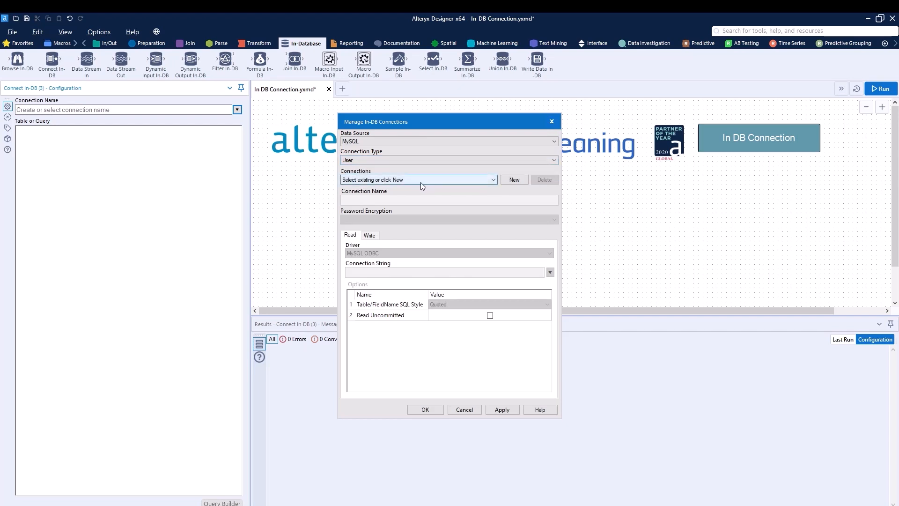
# Step: Create a new in-database connection and name it Video_MySQL
pyautogui.click(520, 180)
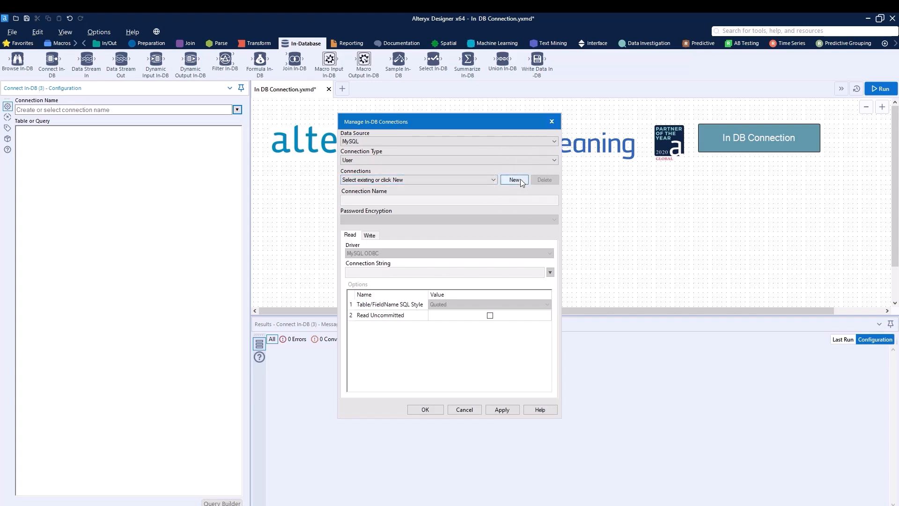
pyautogui.click(372, 201)
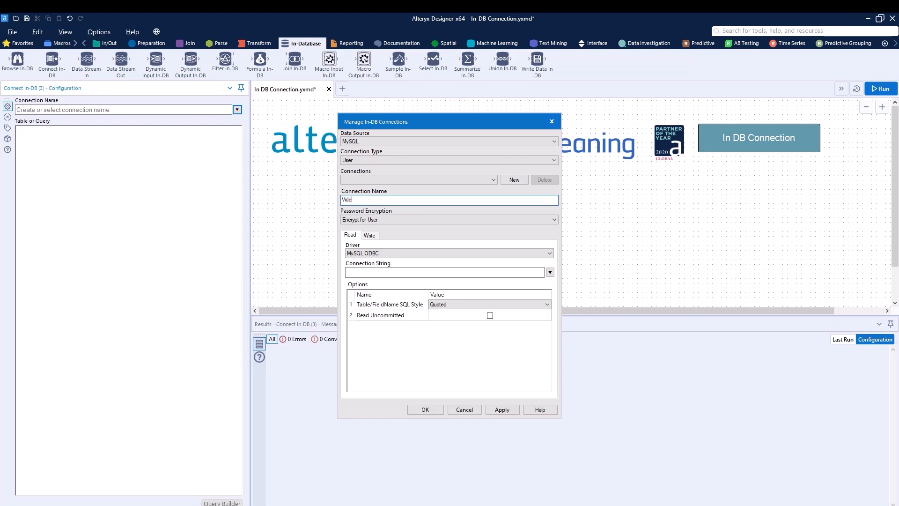
pyautogui.write('Video_MySQL')
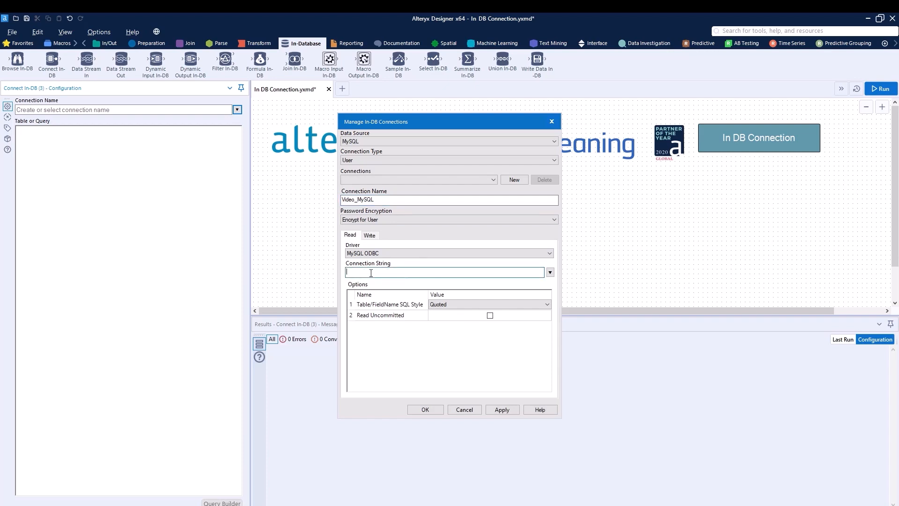
pyautogui.moveTo(347, 258)
pyautogui.mouseDown()
pyautogui.moveTo(391, 253)
pyautogui.moveTo(352, 238)
pyautogui.moveTo(345, 259)
pyautogui.mouseUp()
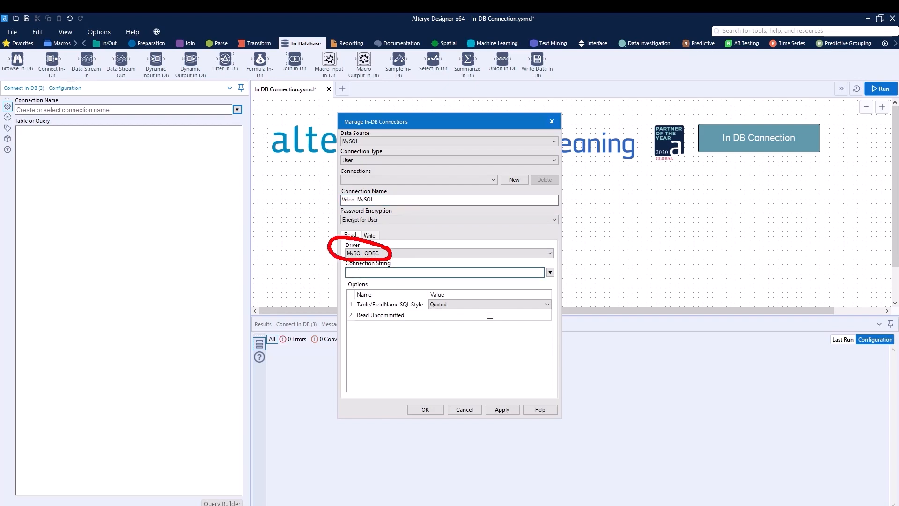
pyautogui.press('Escape')
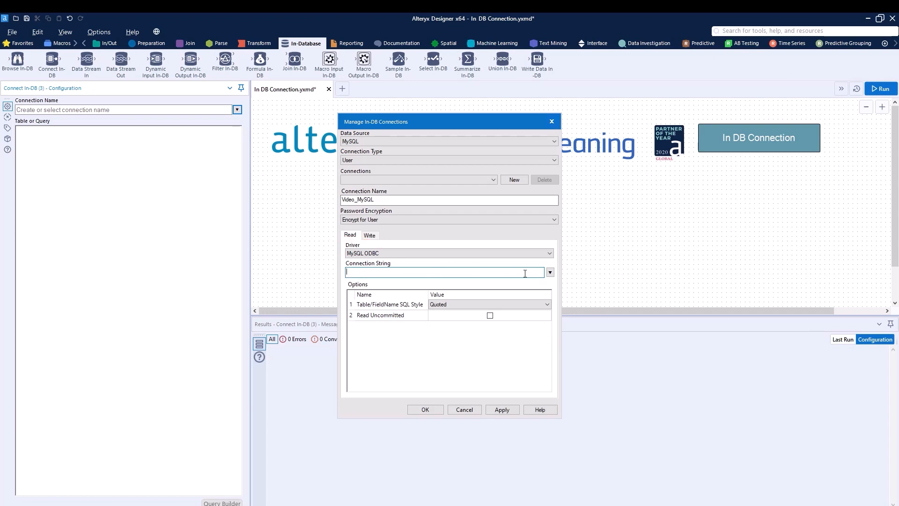
# Step: Fill the read connection string from a new database connection using the preselected MySQL system data source, with user name and password blank
pyautogui.click(550, 273)
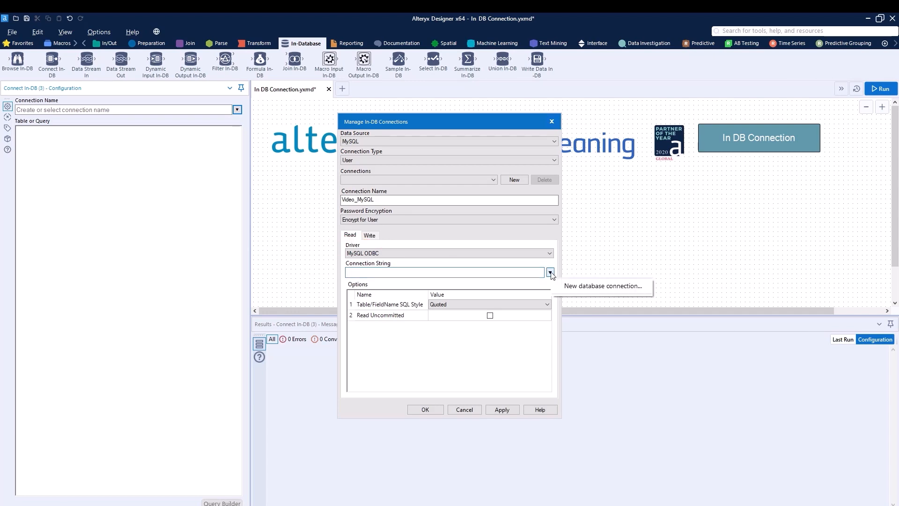
pyautogui.click(571, 286)
pyautogui.click(468, 273)
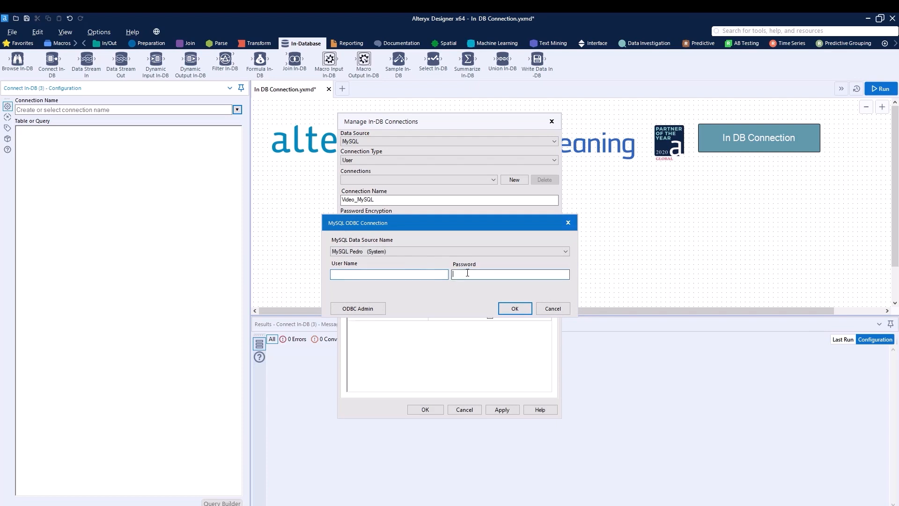
pyautogui.click(420, 278)
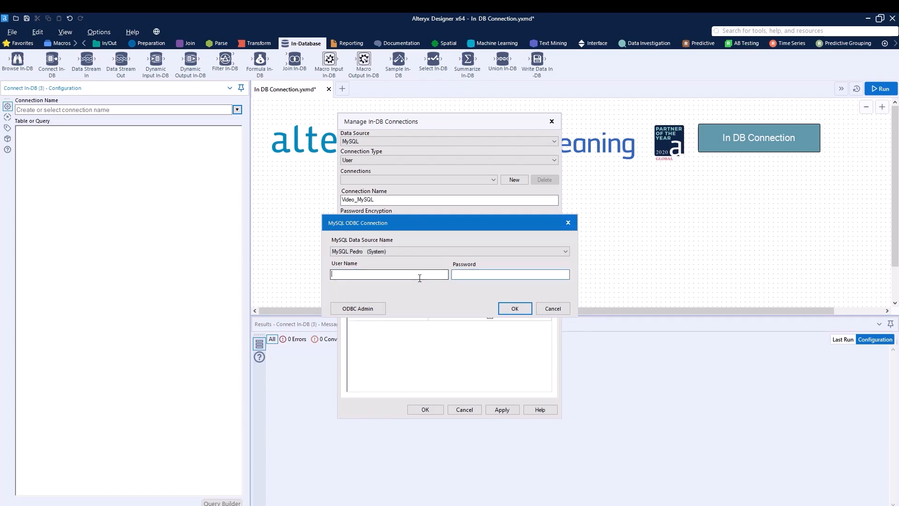
pyautogui.click(456, 276)
pyautogui.click(428, 278)
pyautogui.click(456, 275)
pyautogui.click(427, 277)
pyautogui.click(456, 276)
pyautogui.click(418, 278)
pyautogui.click(463, 277)
pyautogui.click(424, 277)
pyautogui.click(462, 276)
pyautogui.click(424, 277)
pyautogui.click(466, 277)
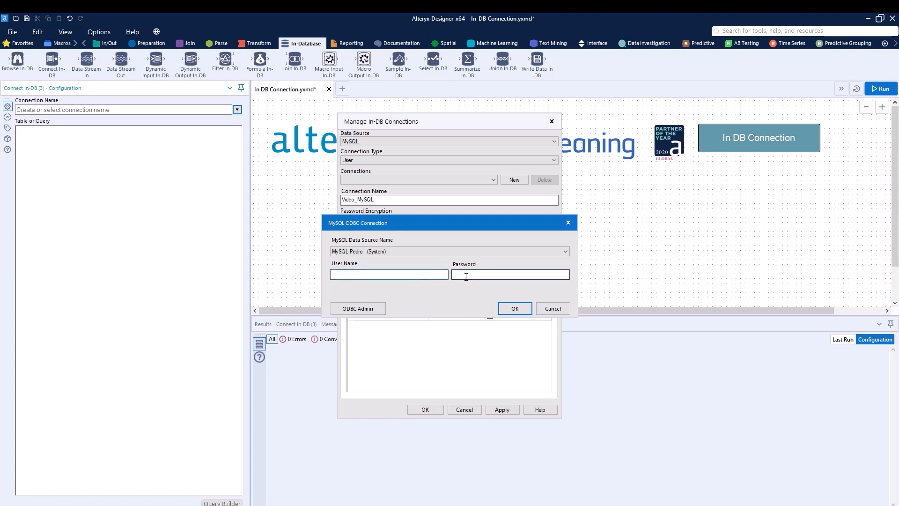
pyautogui.click(515, 309)
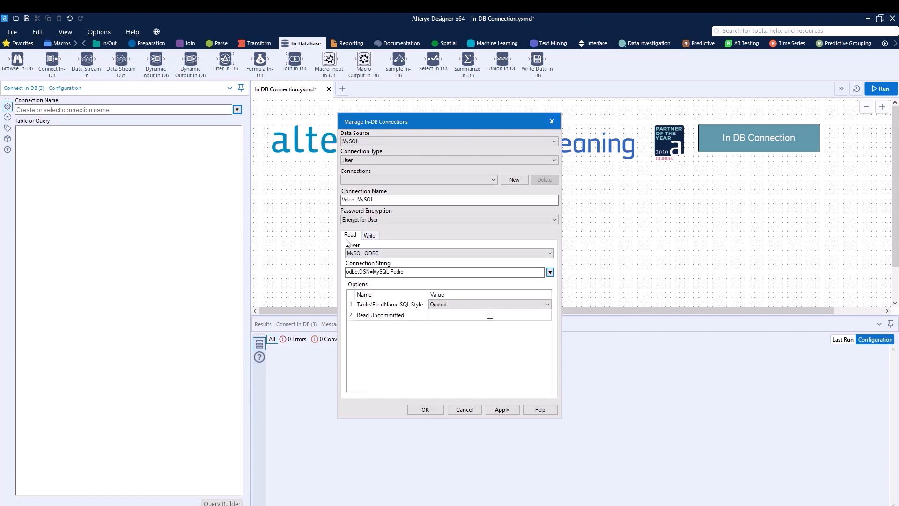
# Step: Try MySQL ODBC as the write driver, and set it back to Same as Read Driver
pyautogui.click(370, 236)
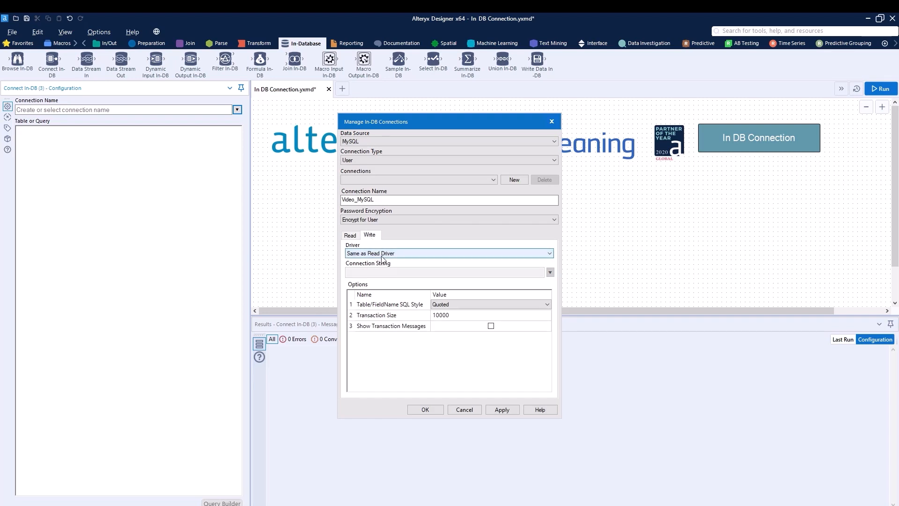
pyautogui.click(382, 256)
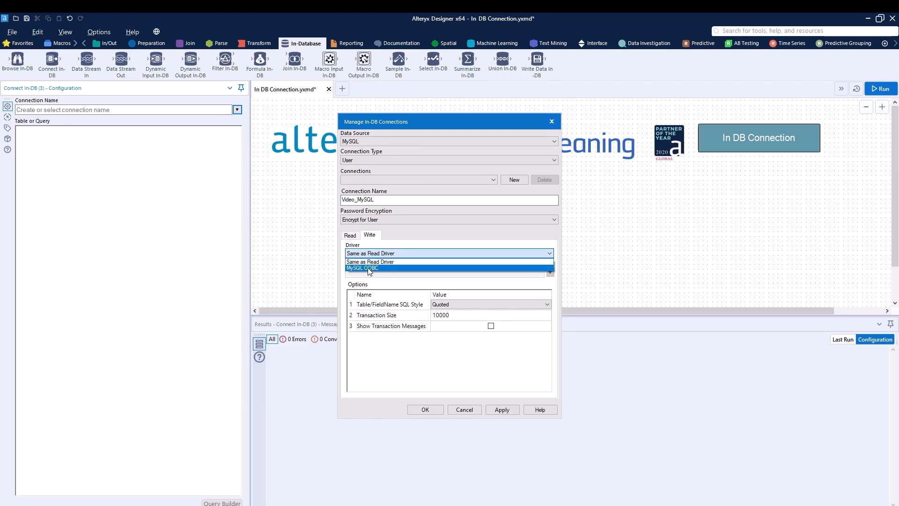
pyautogui.click(370, 268)
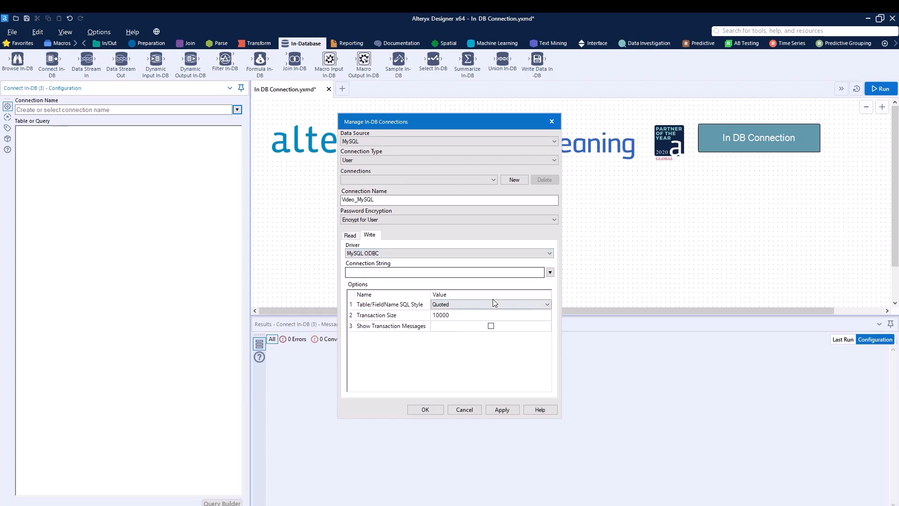
pyautogui.click(527, 253)
pyautogui.click(500, 263)
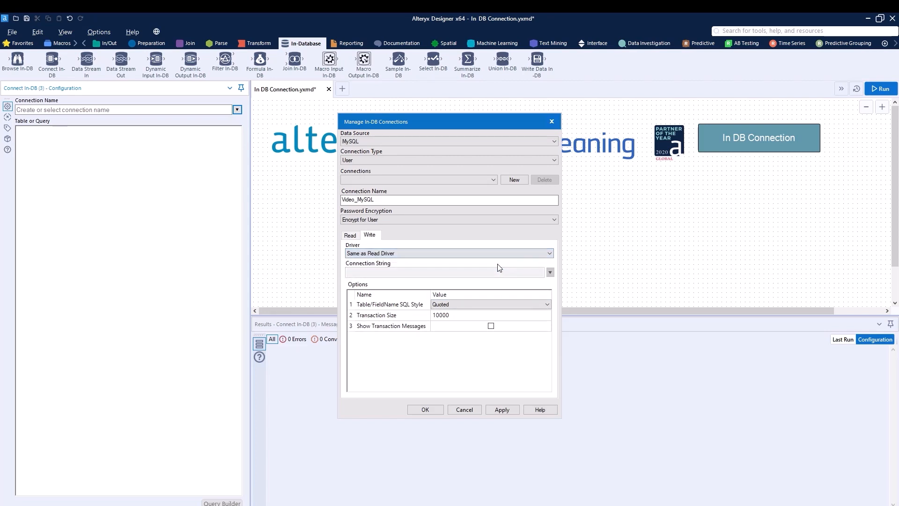
# Step: Apply the Video_MySQL connection settings and confirm them to reach the table and query selection
pyautogui.click(351, 235)
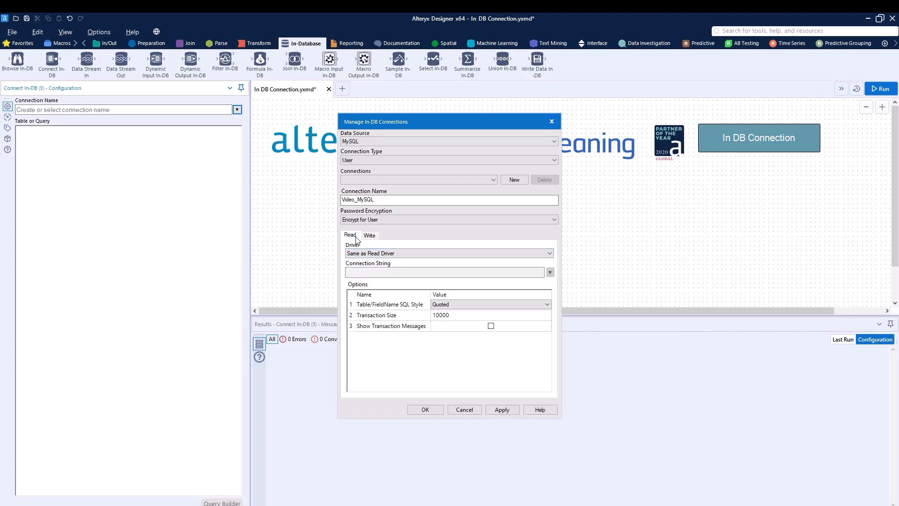
pyautogui.click(502, 408)
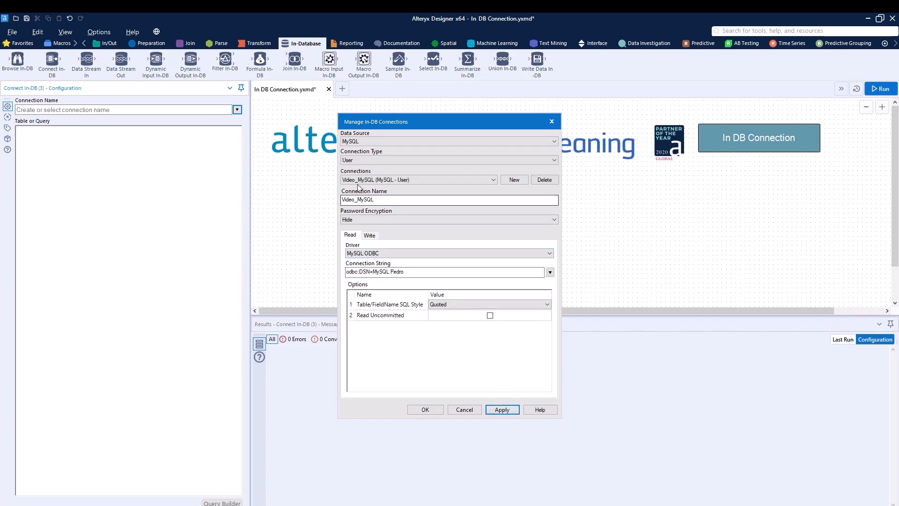
pyautogui.moveTo(341, 182)
pyautogui.mouseDown()
pyautogui.moveTo(438, 181)
pyautogui.moveTo(337, 162)
pyautogui.moveTo(354, 195)
pyautogui.mouseUp()
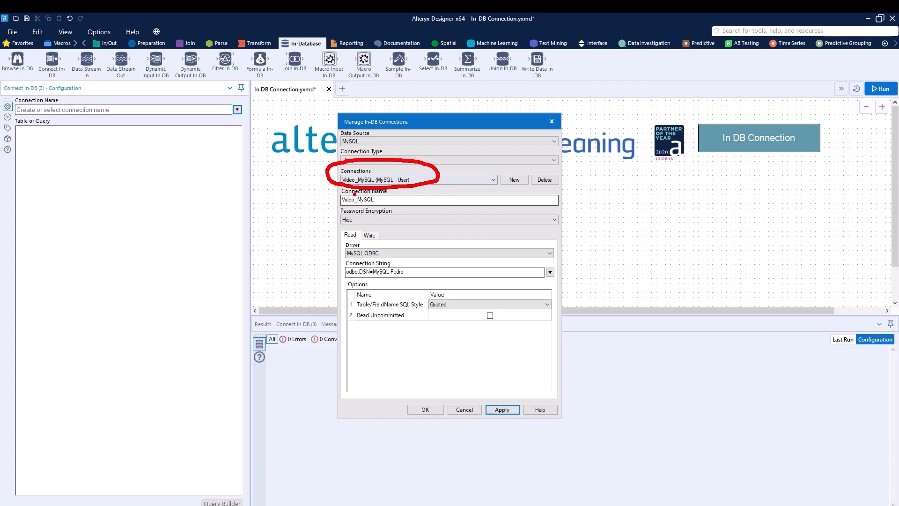
pyautogui.click(428, 410)
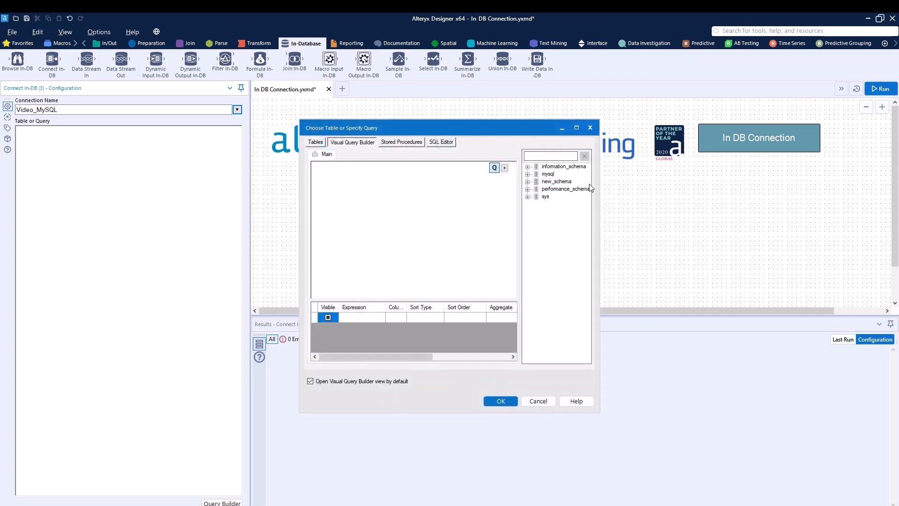
# Step: Add the transactions_2020 table from new_schema to the visual query and widen its box to show the full field names
pyautogui.click(529, 183)
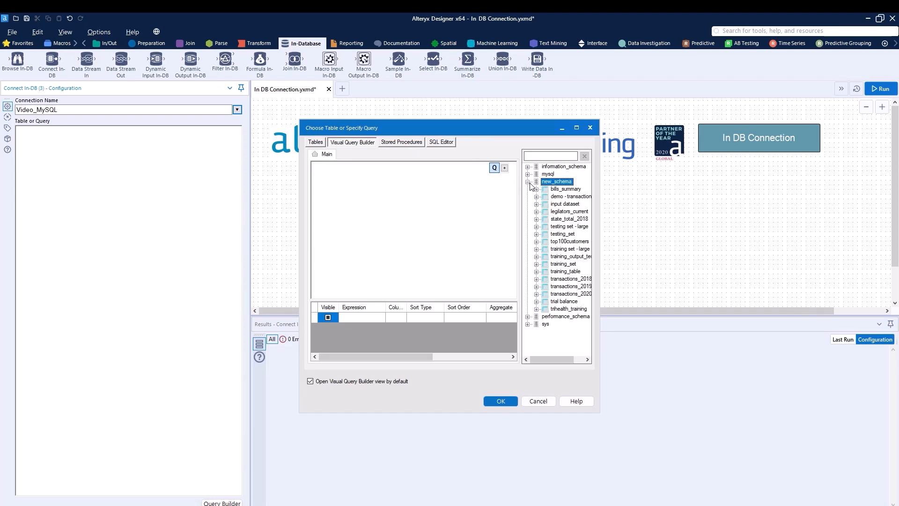
pyautogui.doubleClick(580, 296)
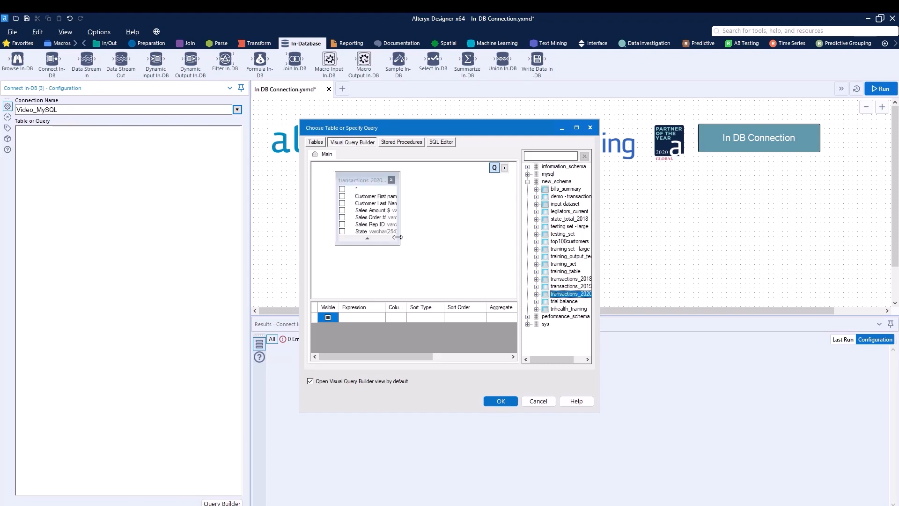
pyautogui.moveTo(397, 244); pyautogui.dragTo(455, 252)
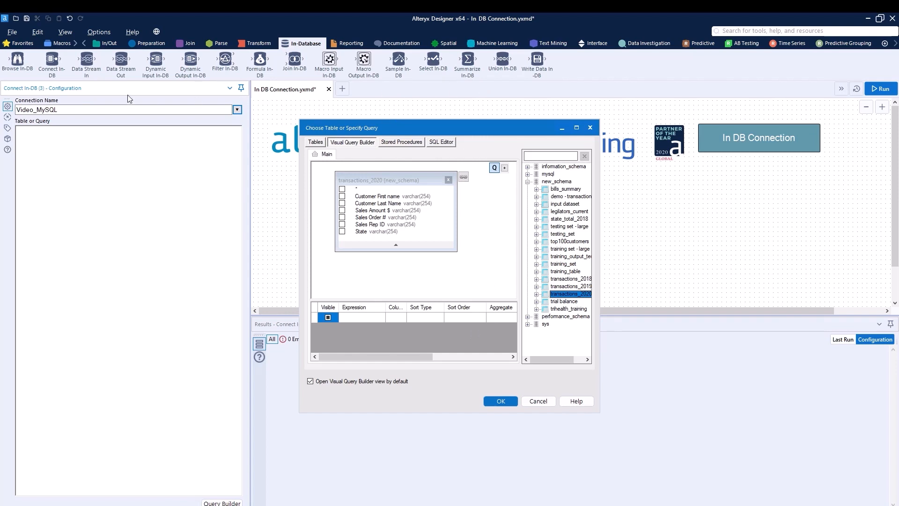
pyautogui.moveTo(4, 80); pyautogui.dragTo(562, 76)
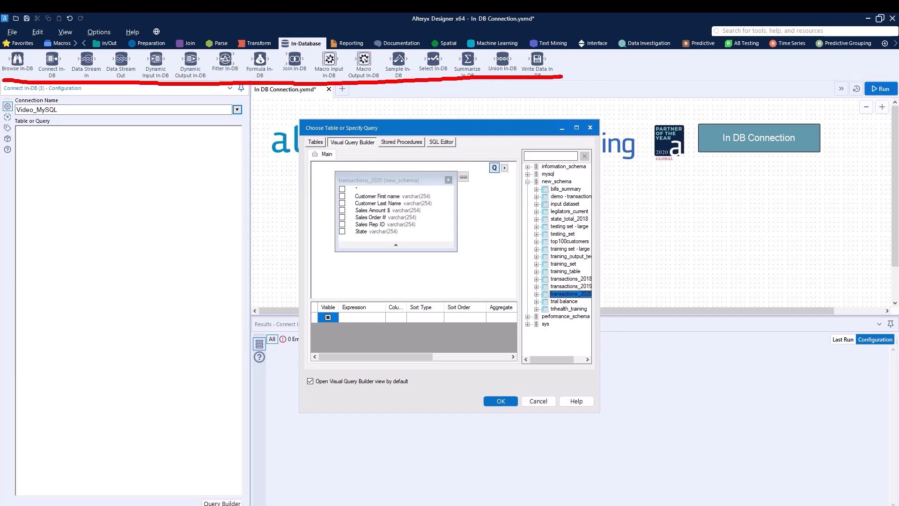
pyautogui.press('Escape')
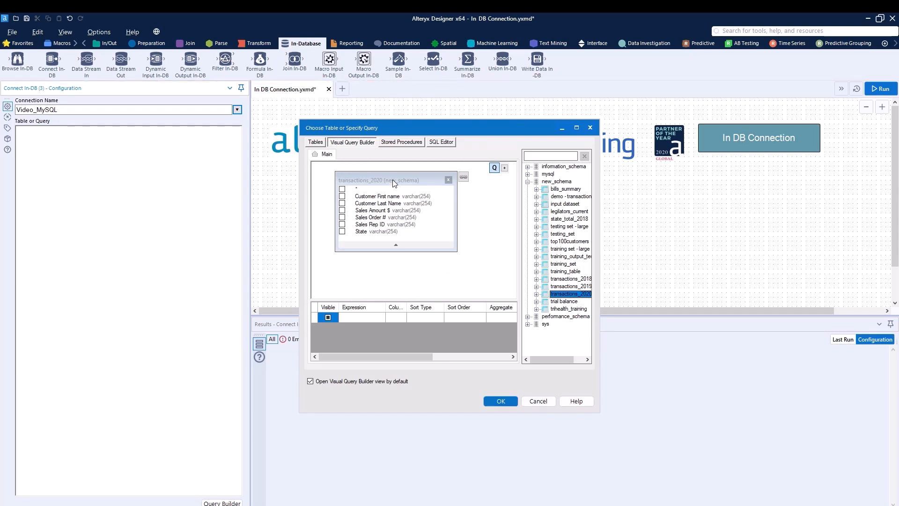
# Step: Accept the transactions_2020 visual query for the Connect In-DB tool and run the workflow
pyautogui.click(501, 402)
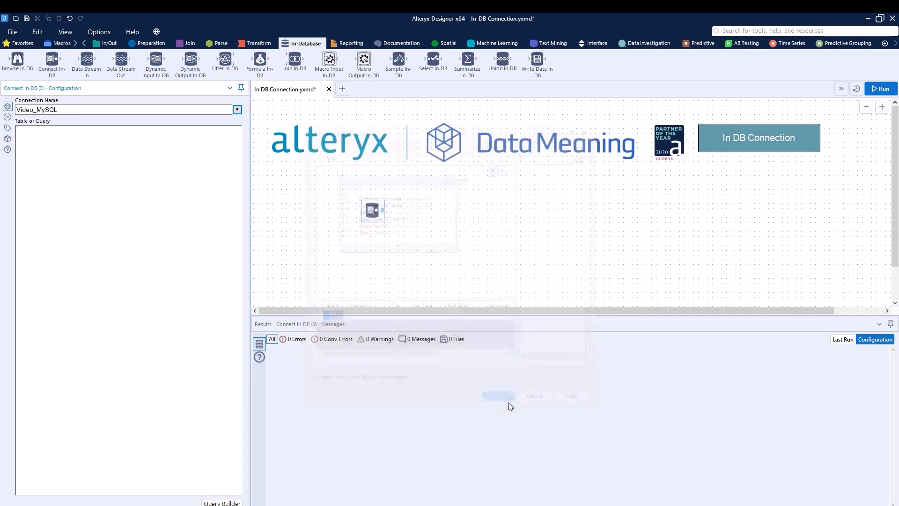
pyautogui.click(874, 91)
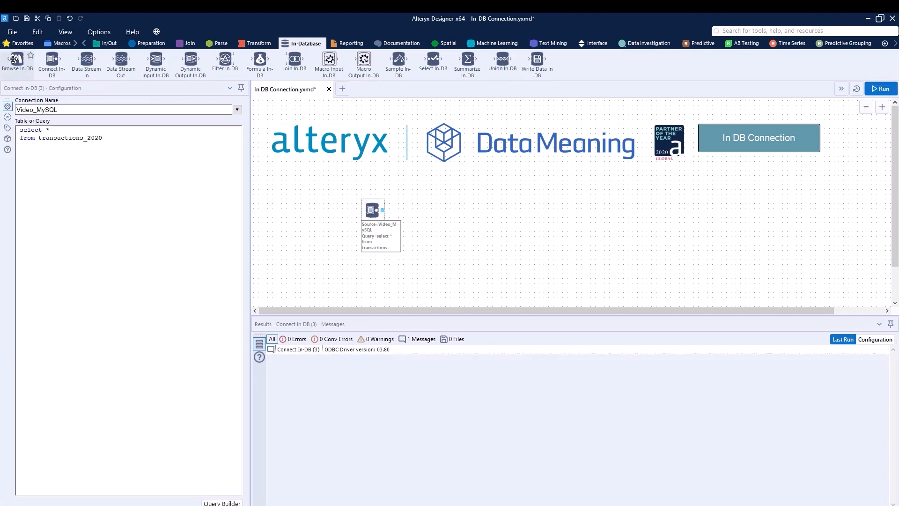
# Step: Connect a Browse In-DB tool to the Connect In-DB tool's output, run the workflow, and place the browse tool slightly higher
pyautogui.moveTo(16, 61); pyautogui.dragTo(414, 202)
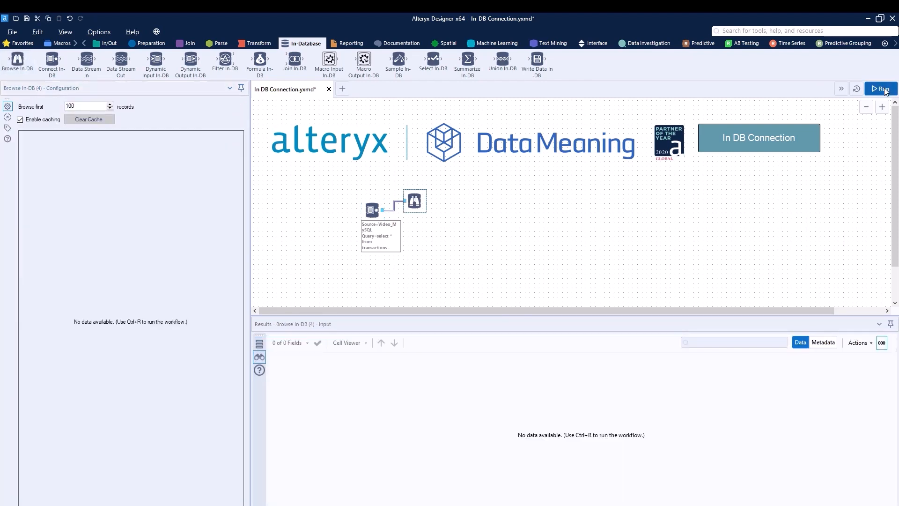
pyautogui.click(880, 89)
pyautogui.click(415, 201)
pyautogui.moveTo(414, 197); pyautogui.dragTo(428, 183)
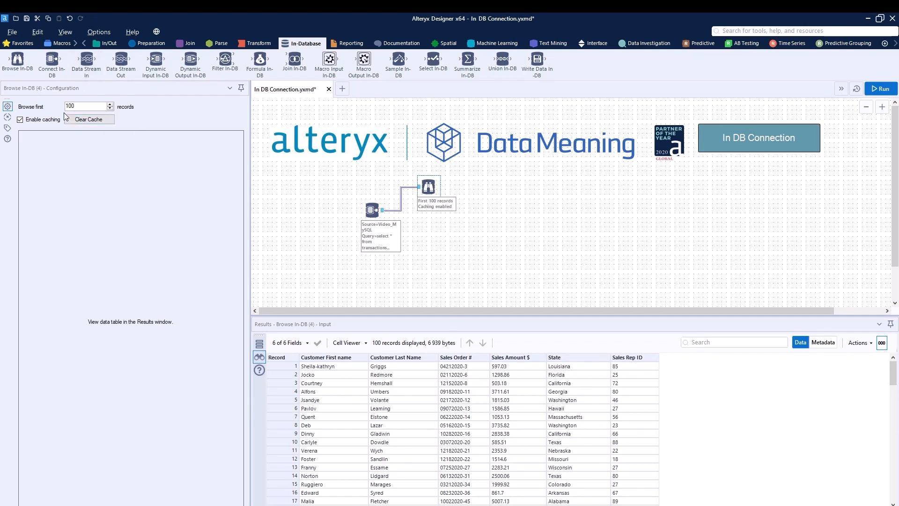
pyautogui.moveTo(61, 114)
pyautogui.mouseDown()
pyautogui.moveTo(88, 97)
pyautogui.moveTo(55, 112)
pyautogui.mouseUp()
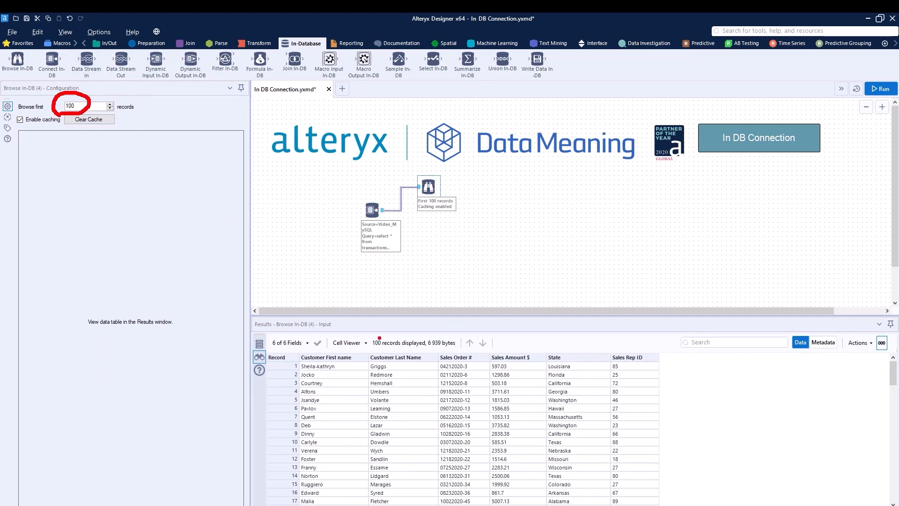
pyautogui.moveTo(368, 350); pyautogui.dragTo(401, 351)
pyautogui.press('e')
pyautogui.moveTo(270, 351); pyautogui.dragTo(670, 505)
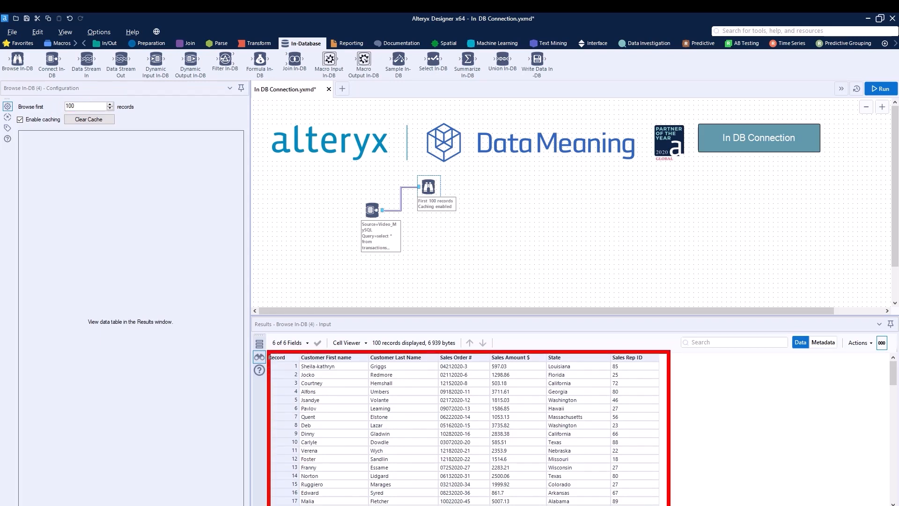
pyautogui.press('Escape')
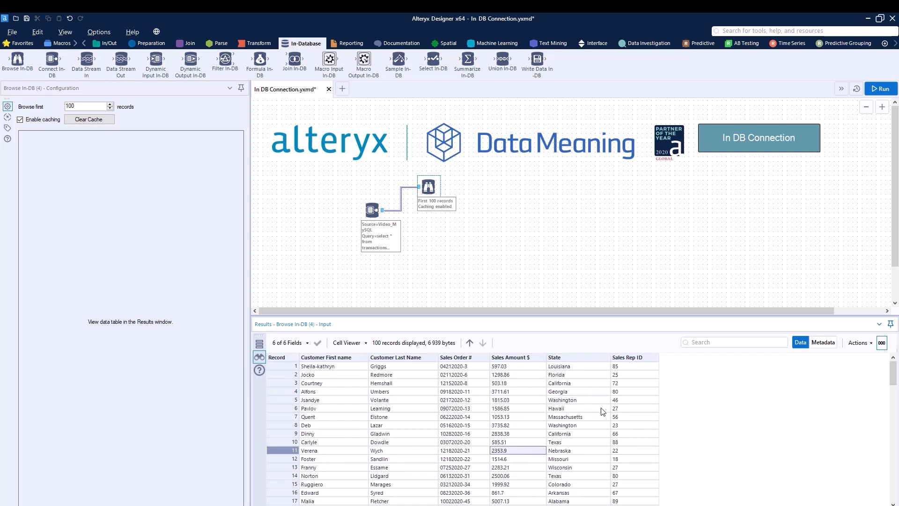
# Step: Examine the field types in the Browse In-DB metadata, especially Sales Amount $, and return to the data view
pyautogui.click(606, 459)
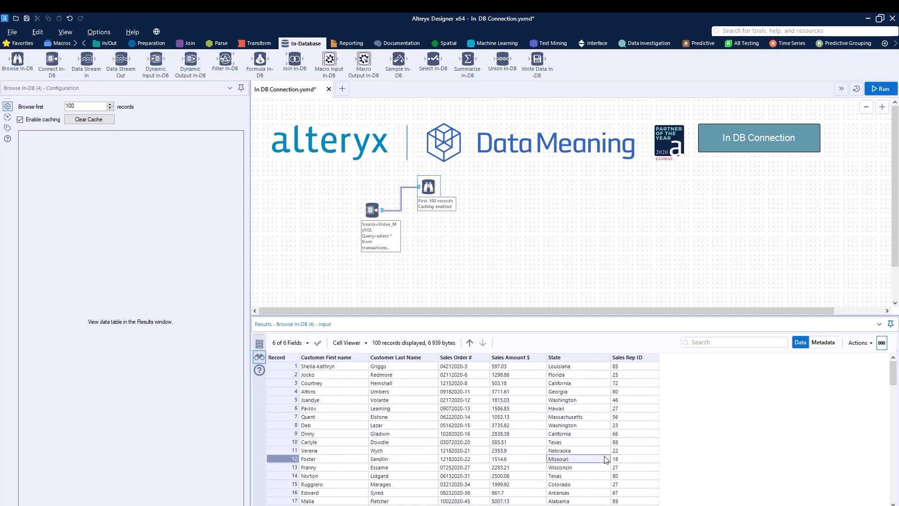
pyautogui.click(823, 343)
pyautogui.click(324, 393)
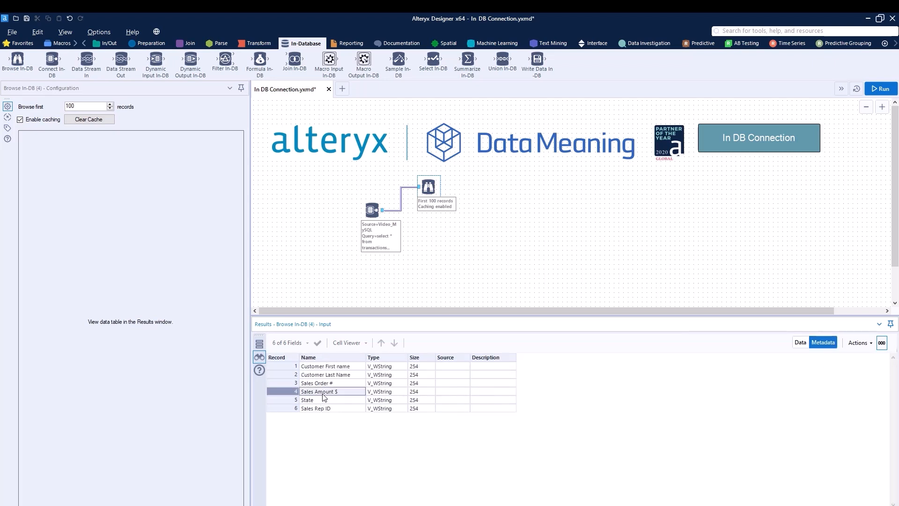
pyautogui.click(373, 396)
pyautogui.click(347, 396)
pyautogui.click(801, 343)
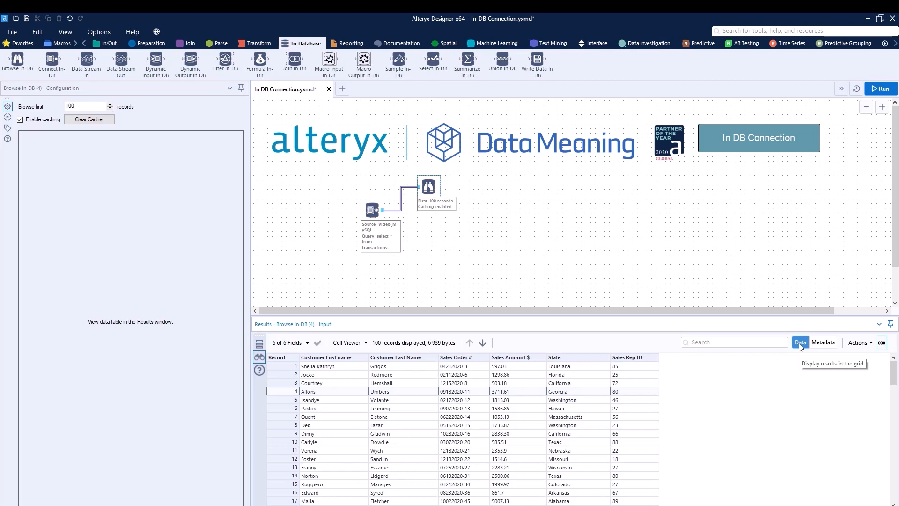
# Step: Try a Select In-DB tool between the Connect In-DB and Browse In-DB tools, and delete it while connecting around it
pyautogui.moveTo(442, 59); pyautogui.dragTo(480, 201)
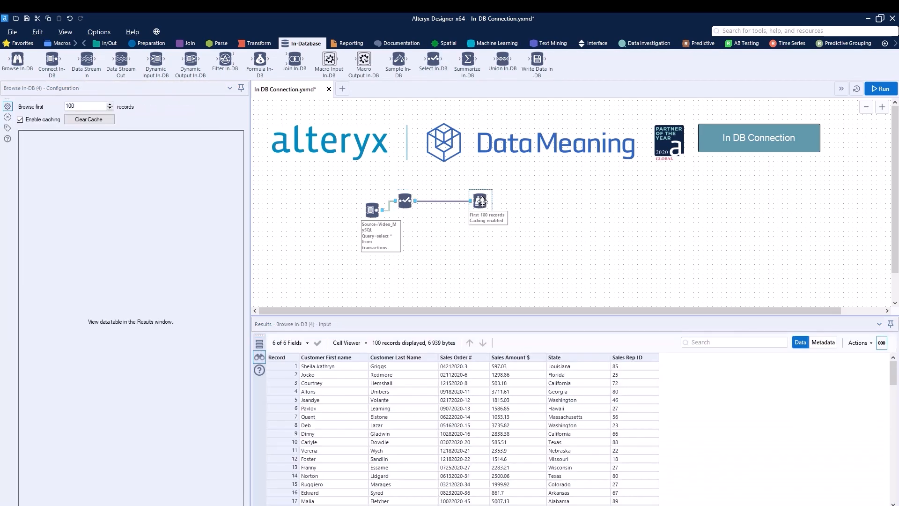
pyautogui.click(412, 207)
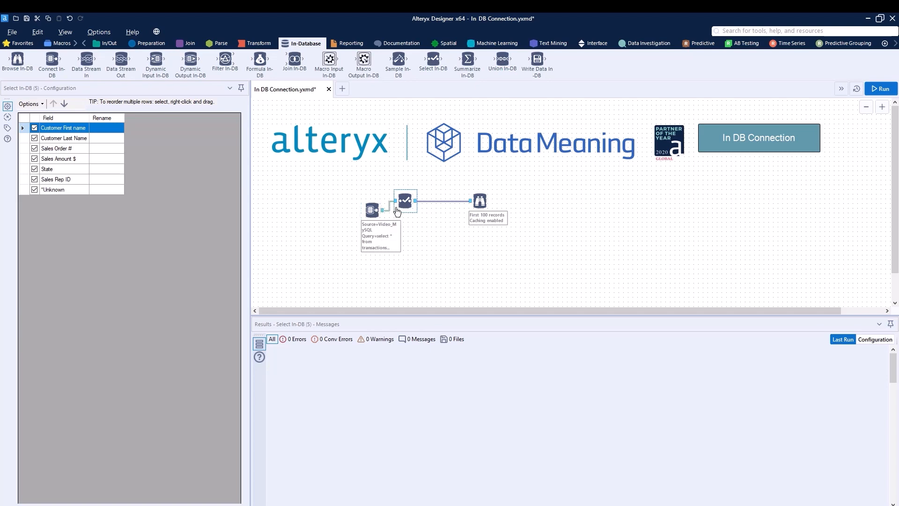
pyautogui.moveTo(406, 204); pyautogui.dragTo(421, 210)
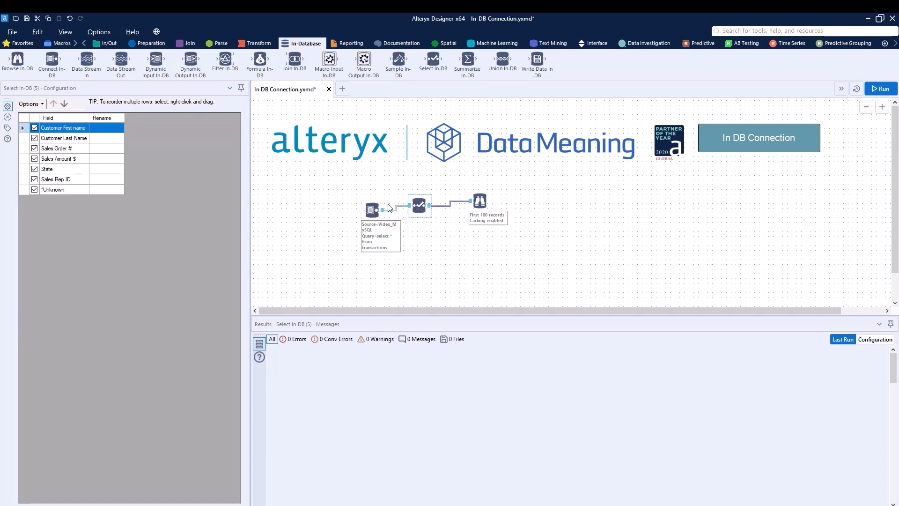
pyautogui.rightClick(421, 209)
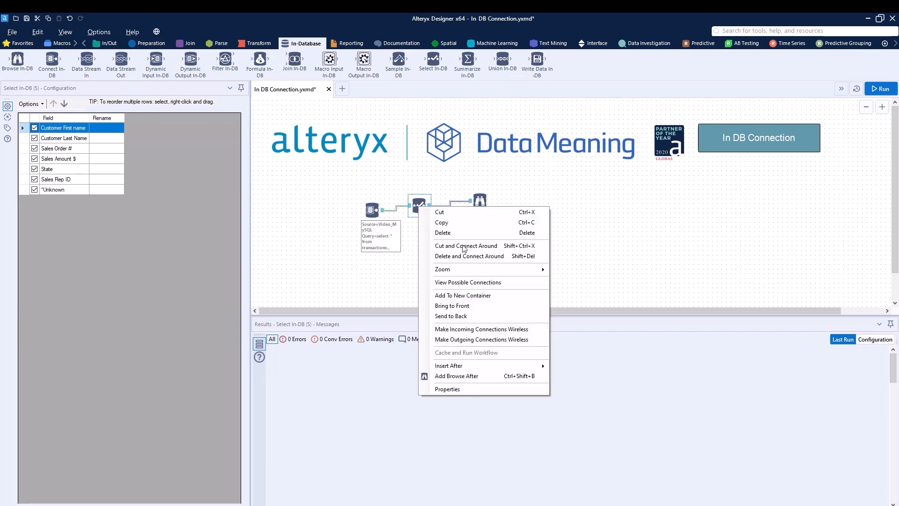
pyautogui.click(485, 260)
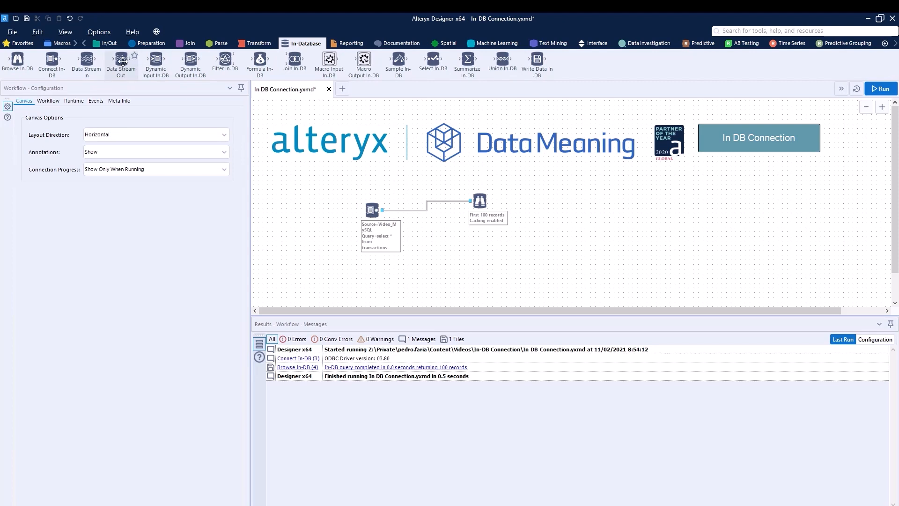
# Step: Add a Data Stream Out tool fed by the Connect In-DB tool below the browse branch and run the workflow
pyautogui.moveTo(123, 61)
pyautogui.mouseDown()
pyautogui.moveTo(434, 239)
pyautogui.moveTo(410, 217)
pyautogui.moveTo(421, 236)
pyautogui.moveTo(485, 222)
pyautogui.moveTo(458, 218)
pyautogui.mouseUp()
pyautogui.scroll(5, 424, 249)
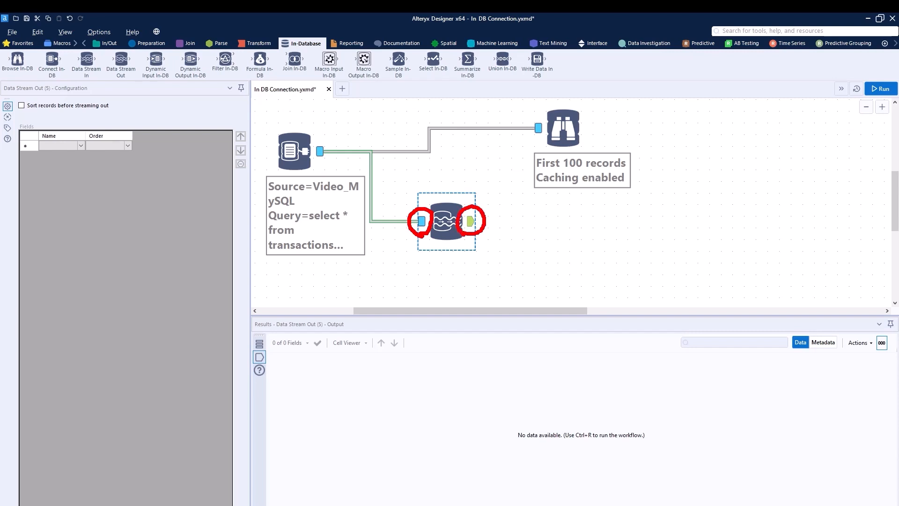
pyautogui.moveTo(419, 230); pyautogui.dragTo(419, 302)
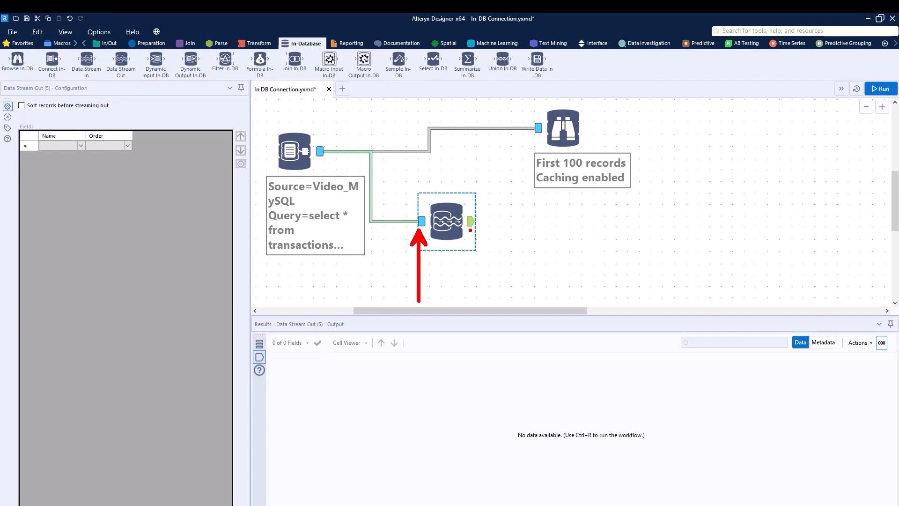
pyautogui.moveTo(470, 230); pyautogui.dragTo(476, 285)
pyautogui.scroll(-2, 474, 275)
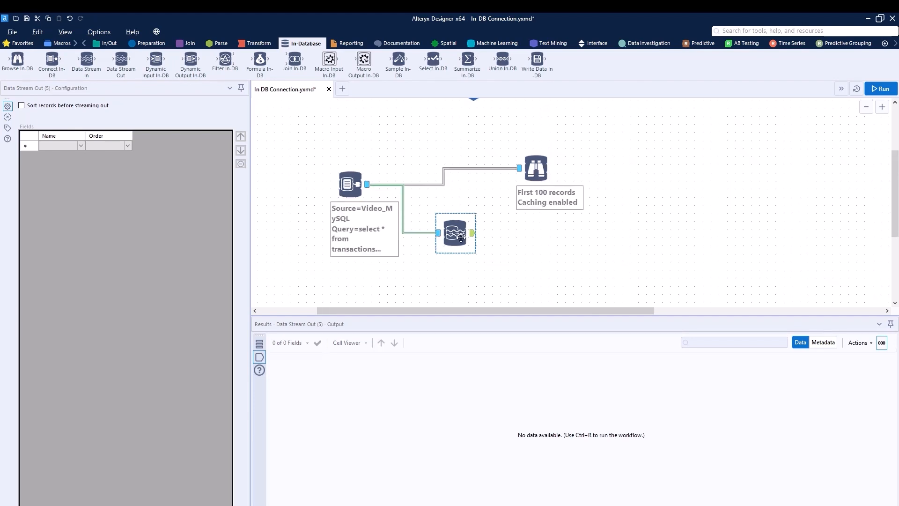
pyautogui.hotkey('ctrl', 'r')
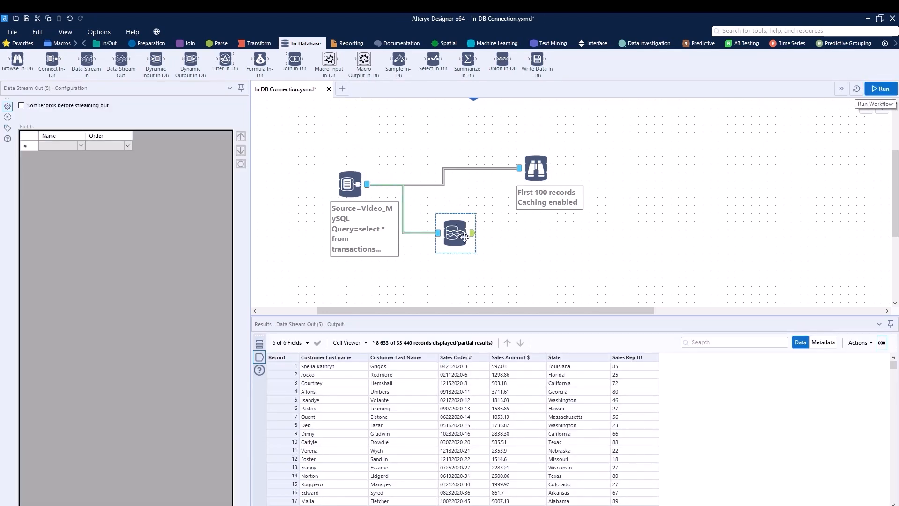
pyautogui.click(429, 383)
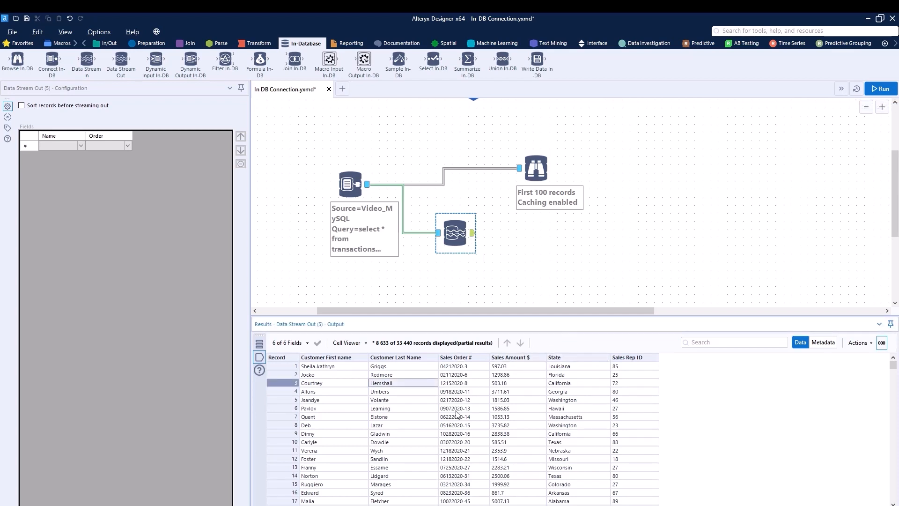
# Step: Add a standard Select tool after Data Stream Out and set the Sales Amount $ field's type to Double
pyautogui.click(147, 43)
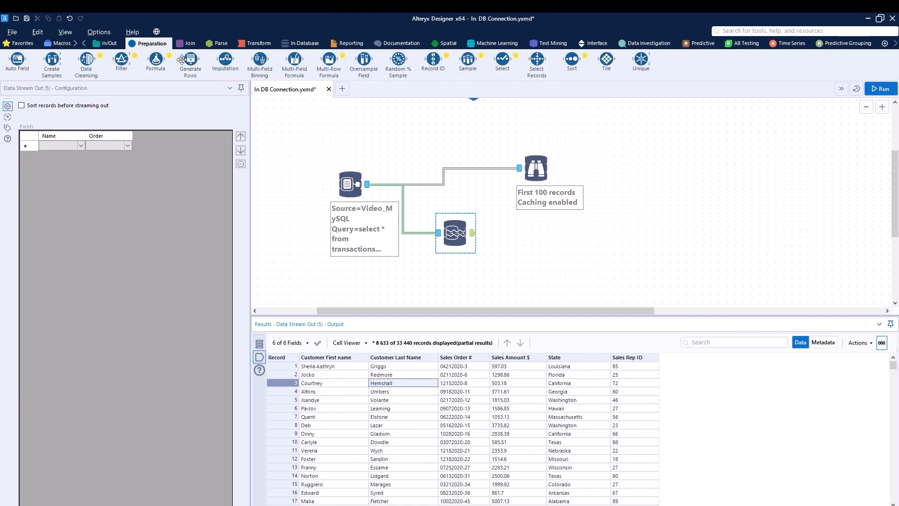
pyautogui.moveTo(502, 60); pyautogui.dragTo(520, 241)
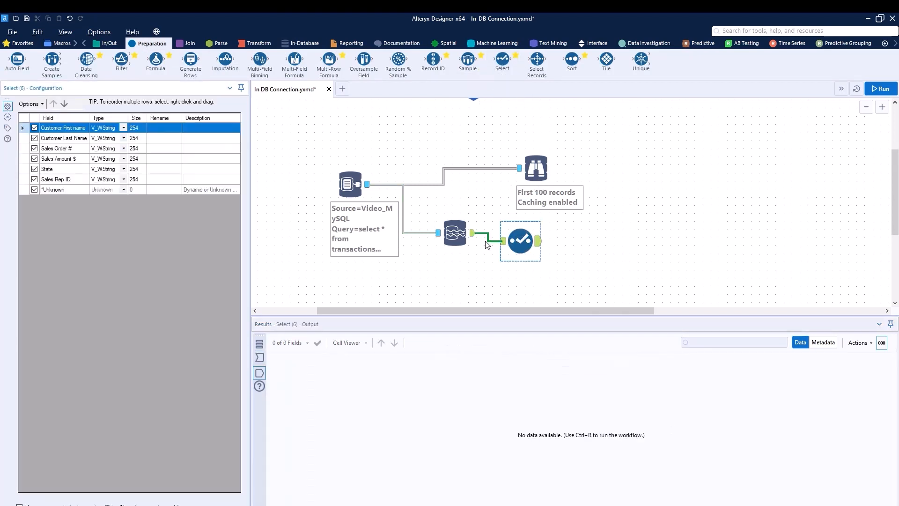
pyautogui.click(125, 162)
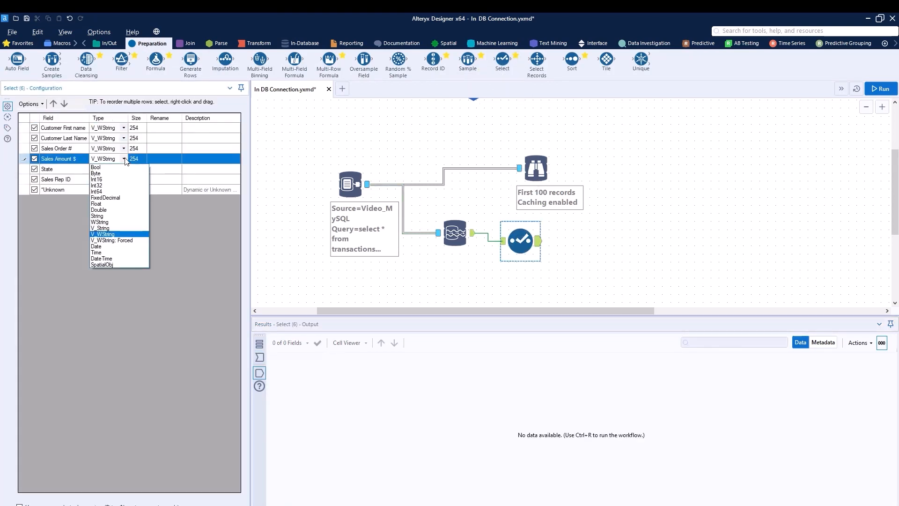
pyautogui.click(122, 212)
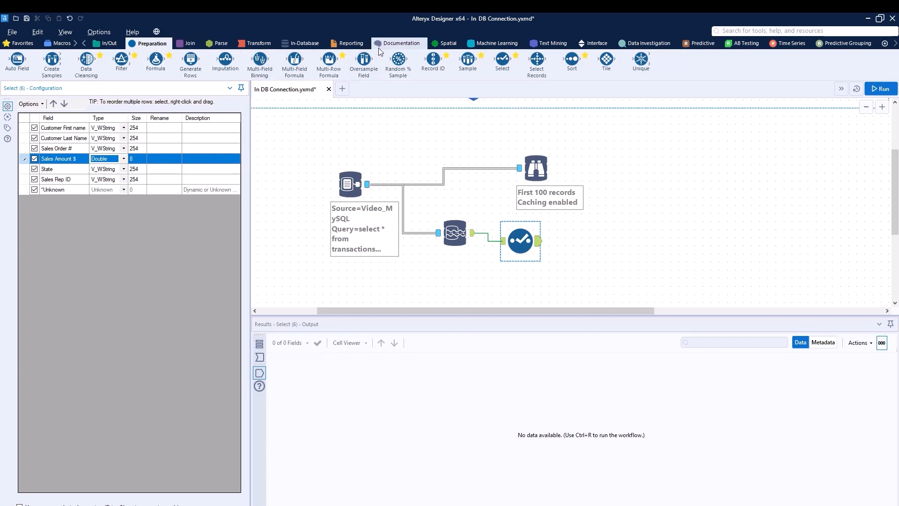
# Step: Add a Data Stream In tool after the Select tool with the Video_MySQL connection, keep Create Temporary Table, and run the workflow
pyautogui.click(304, 44)
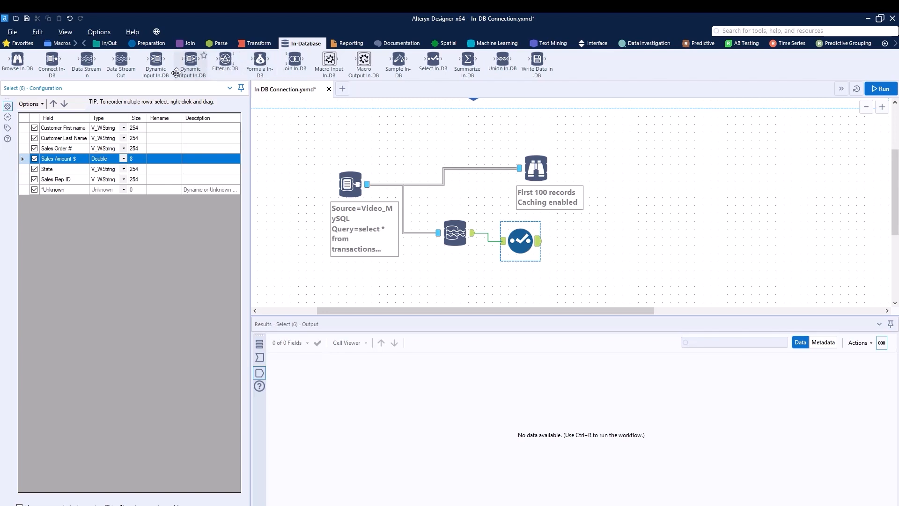
pyautogui.moveTo(86, 60); pyautogui.dragTo(595, 241)
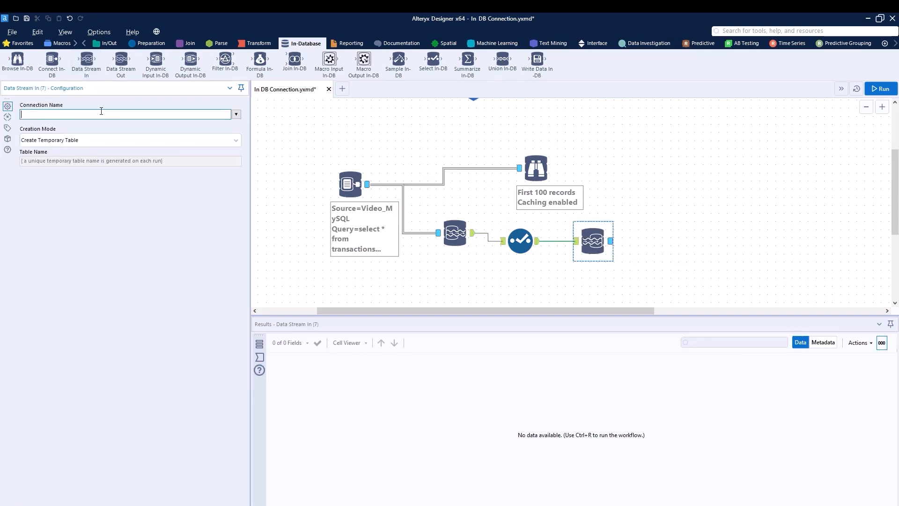
pyautogui.click(236, 114)
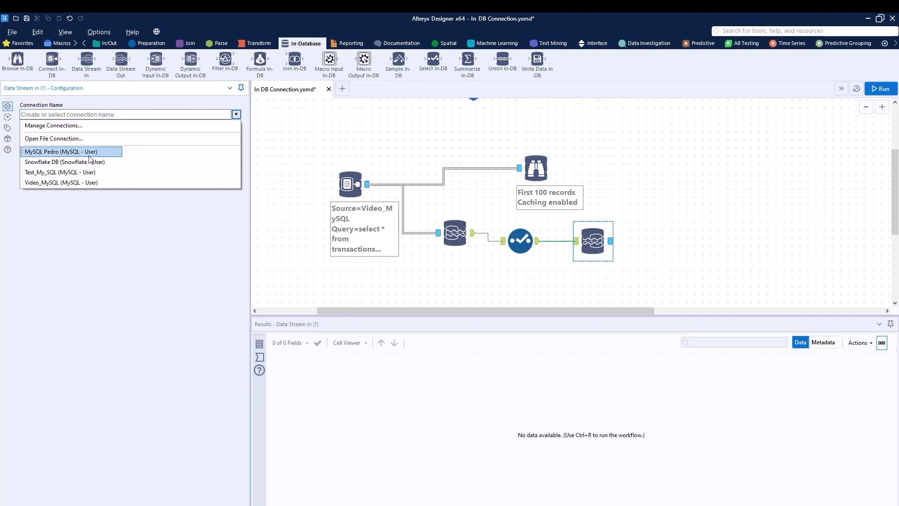
pyautogui.click(68, 183)
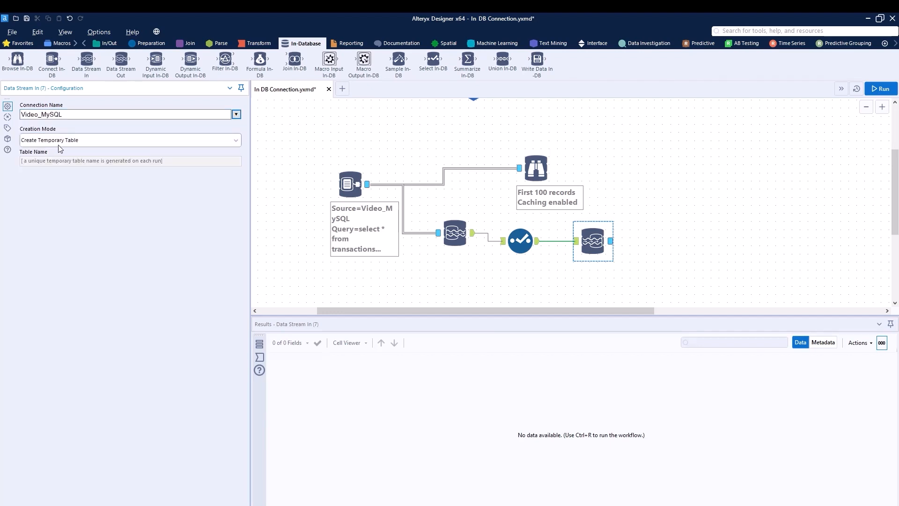
pyautogui.click(877, 89)
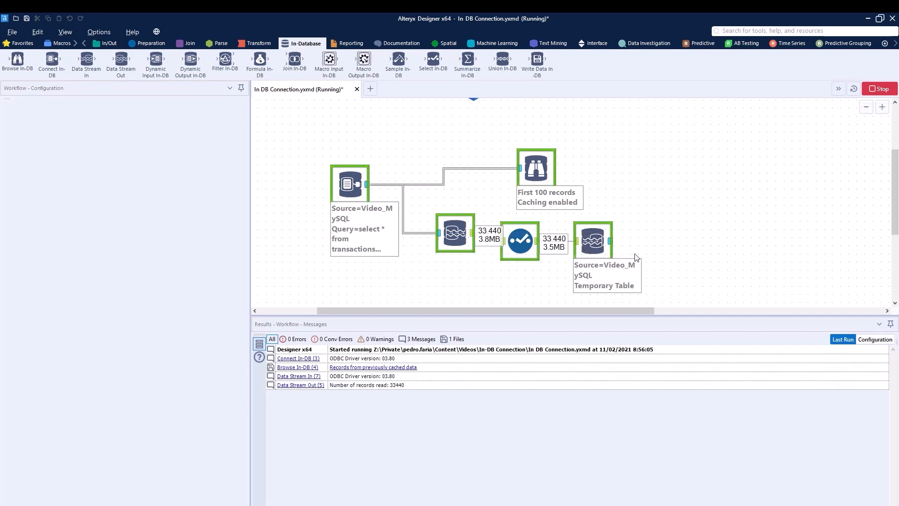
pyautogui.click(608, 249)
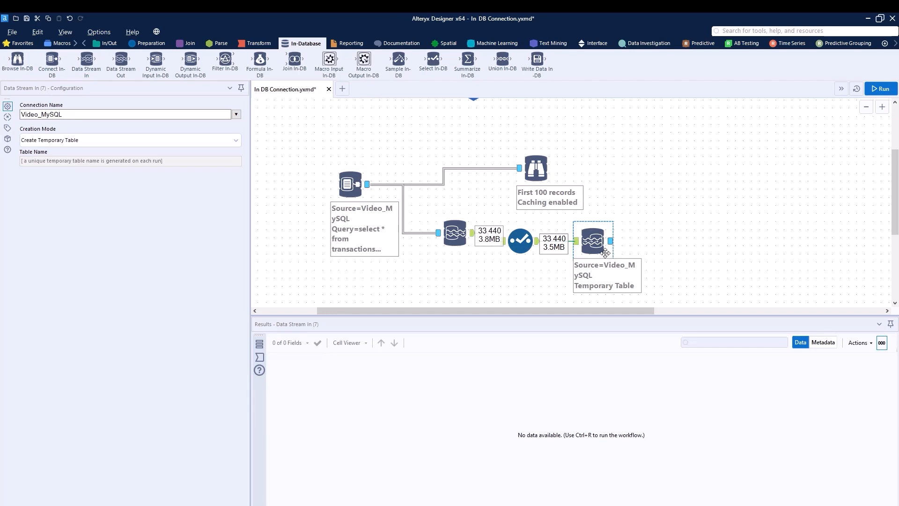
pyautogui.moveTo(594, 243); pyautogui.dragTo(592, 244)
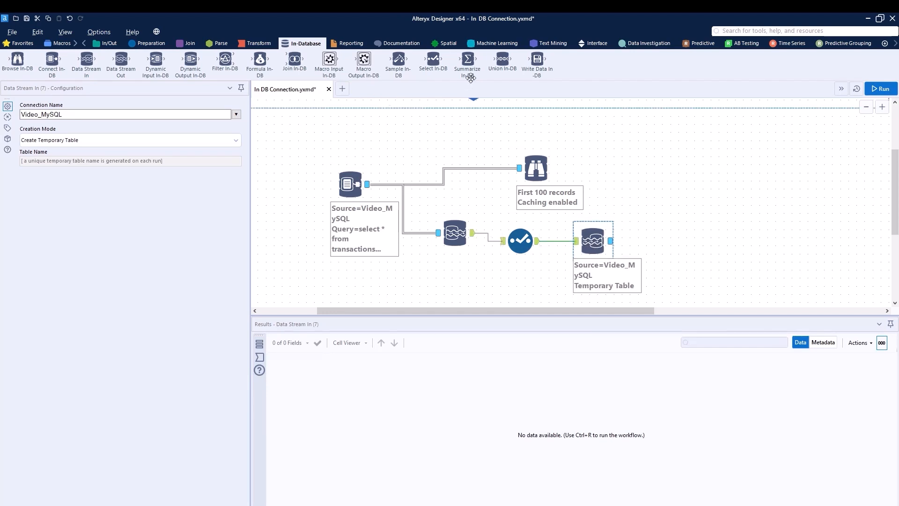
# Step: Add a Summarize In-DB tool after Data Stream In and group by State
pyautogui.moveTo(468, 60); pyautogui.dragTo(658, 239)
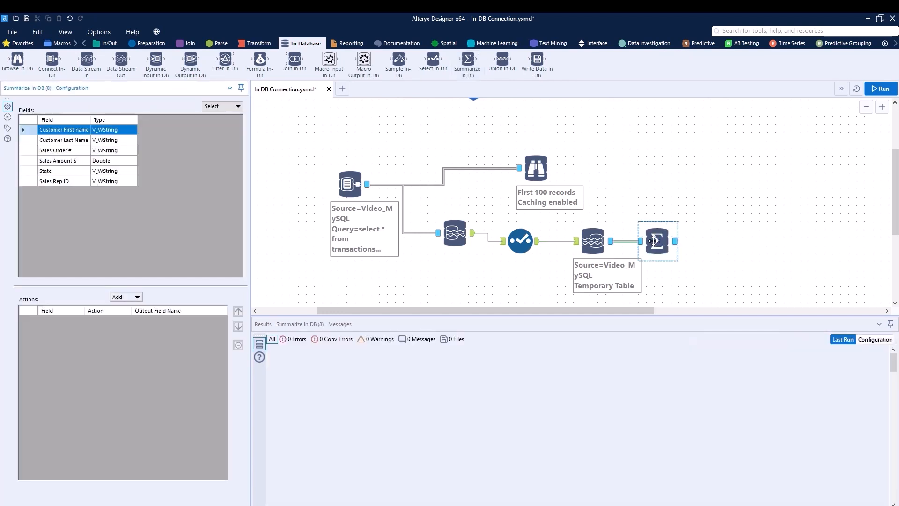
pyautogui.click(105, 171)
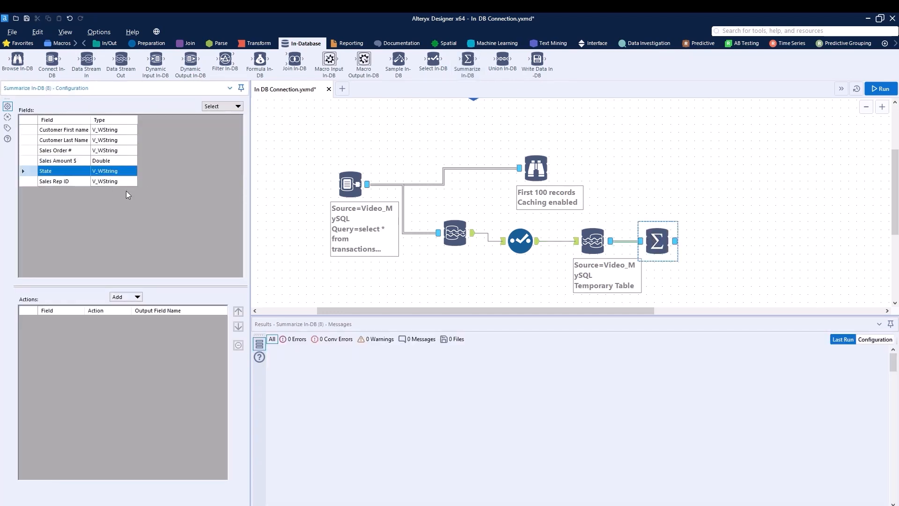
pyautogui.click(136, 298)
pyautogui.click(143, 309)
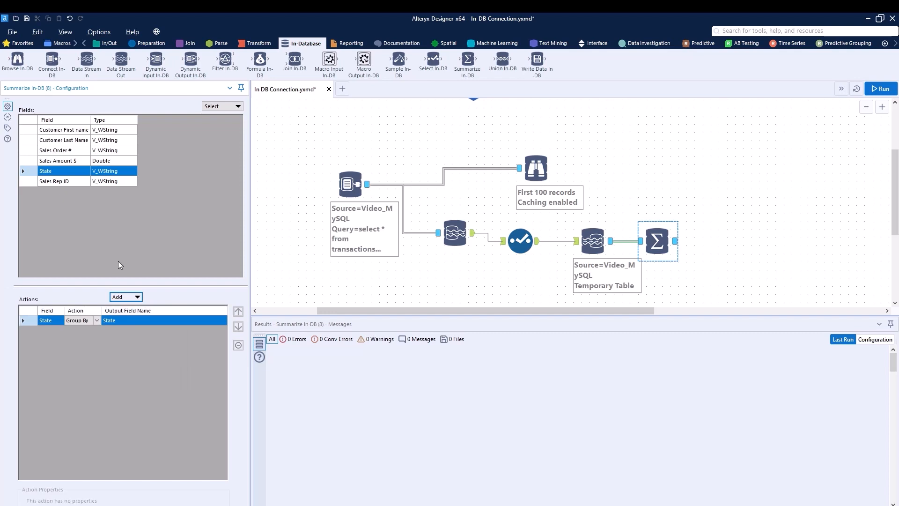
# Step: Add a Sum action for the Sales Amount $ field to the Summarize In-DB tool
pyautogui.click(93, 162)
pyautogui.click(133, 298)
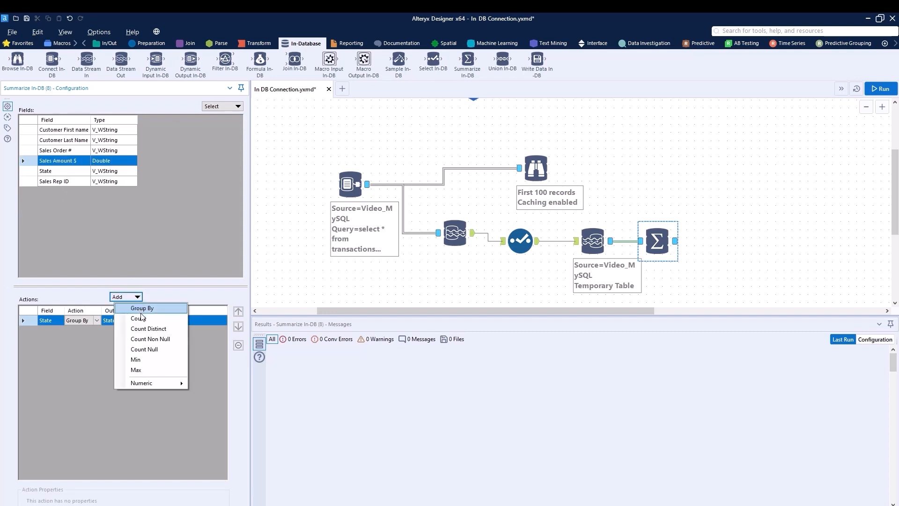
pyautogui.moveTo(164, 387)
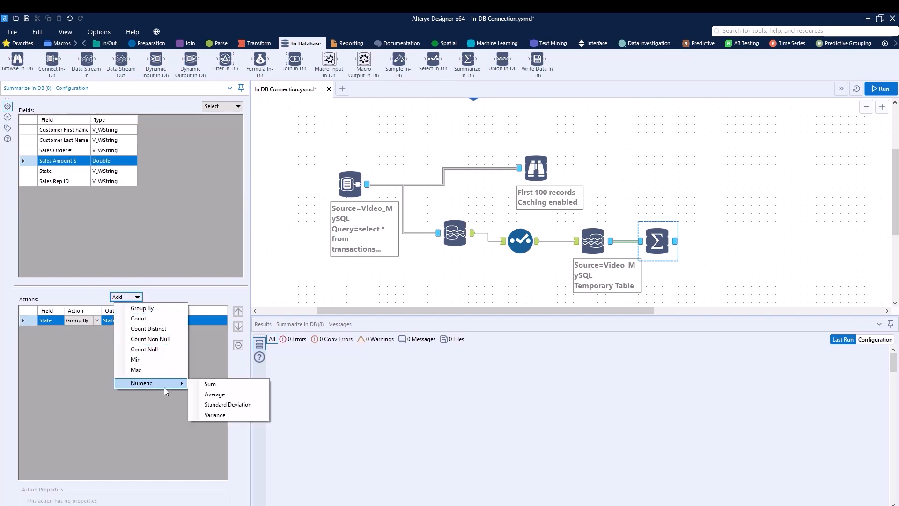
pyautogui.click(205, 385)
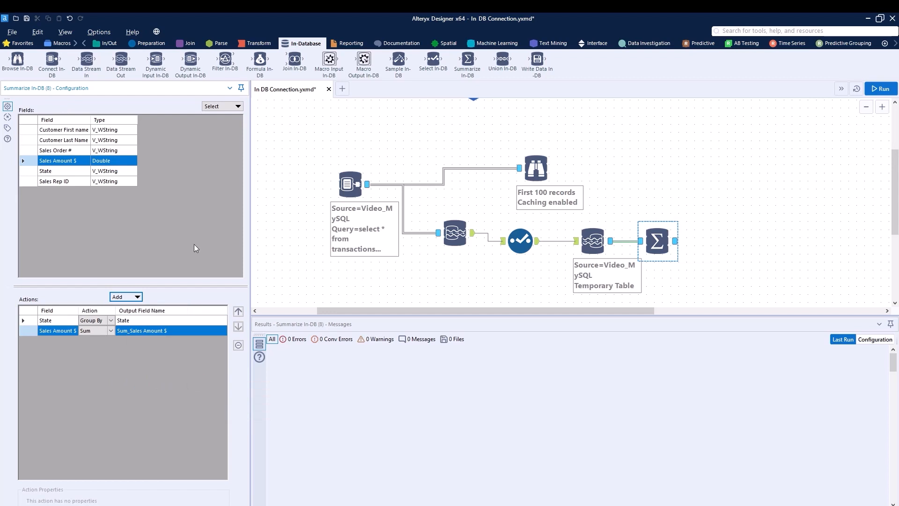
pyautogui.click(111, 170)
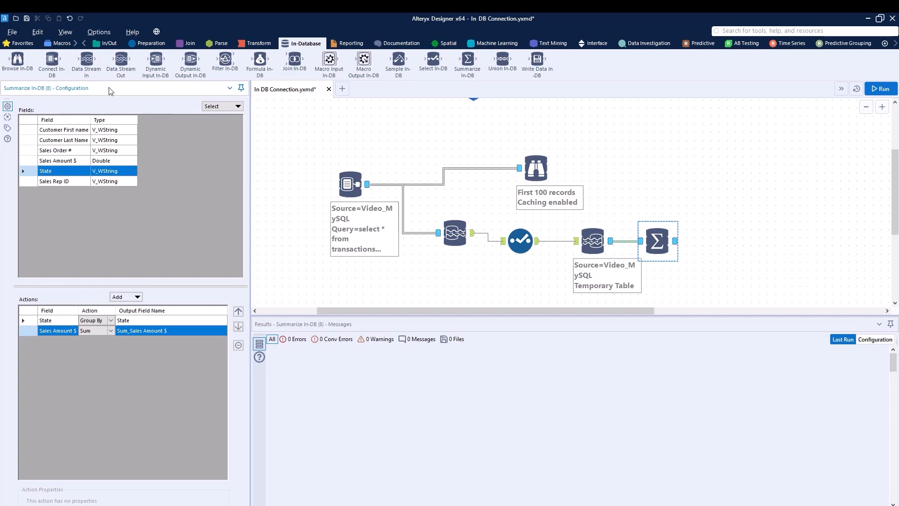
# Step: Add a Browse In-DB tool after the Summarize In-DB tool and run the workflow
pyautogui.moveTo(17, 60); pyautogui.dragTo(731, 225)
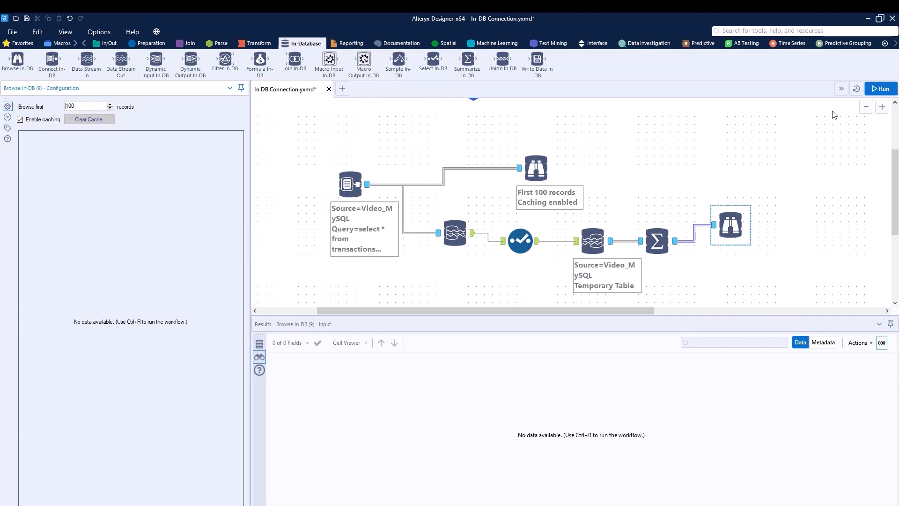
pyautogui.click(881, 89)
pyautogui.scroll(-2, 703, 187)
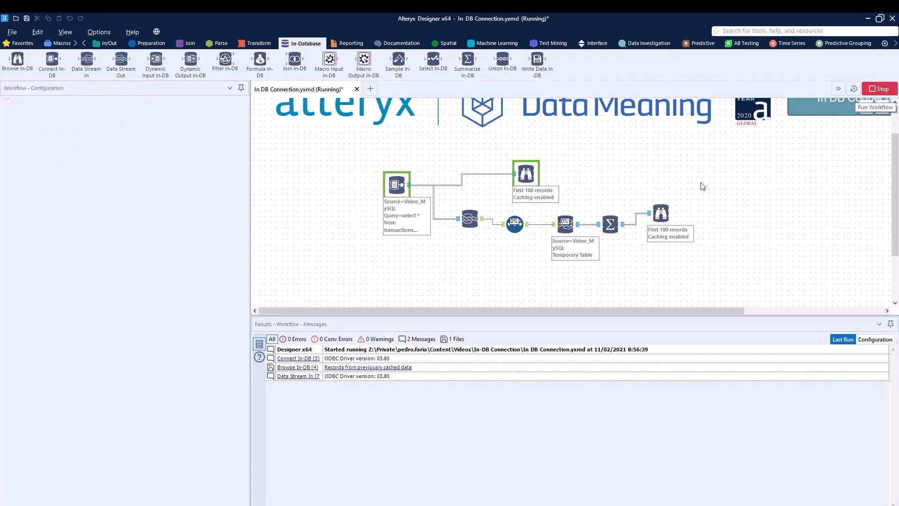
pyautogui.scroll(-1, 703, 186)
pyautogui.scroll(1, 622, 181)
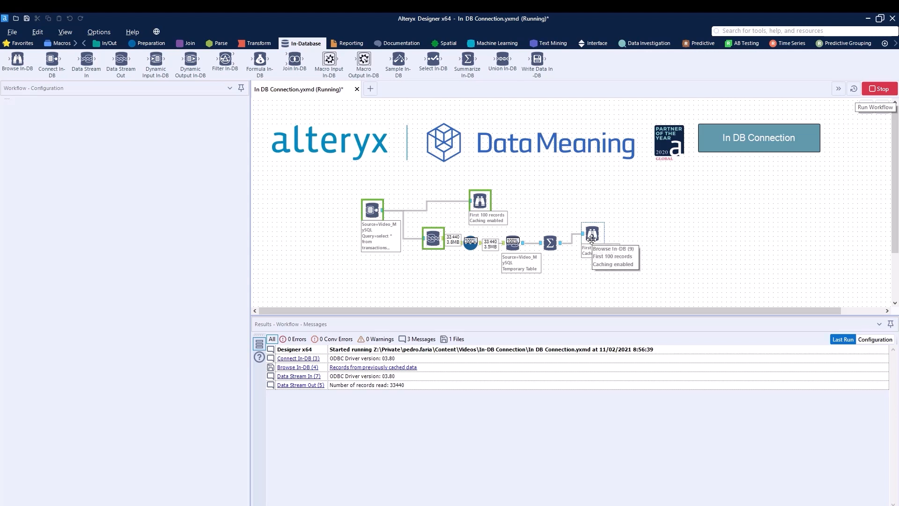
# Step: Move the new Browse In-DB tool slightly higher on the canvas and inspect the sales sums per state in its results
pyautogui.moveTo(596, 235); pyautogui.dragTo(610, 221)
pyautogui.click(334, 366)
pyautogui.click(390, 398)
pyautogui.click(392, 435)
pyautogui.click(344, 477)
pyautogui.click(379, 483)
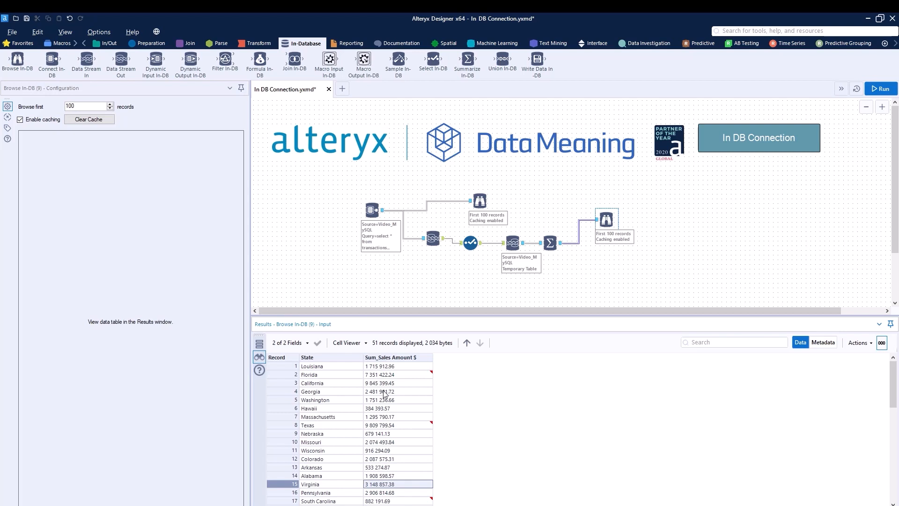
pyautogui.moveTo(115, 85)
pyautogui.mouseDown()
pyautogui.moveTo(142, 57)
pyautogui.moveTo(104, 48)
pyautogui.moveTo(110, 83)
pyautogui.mouseUp()
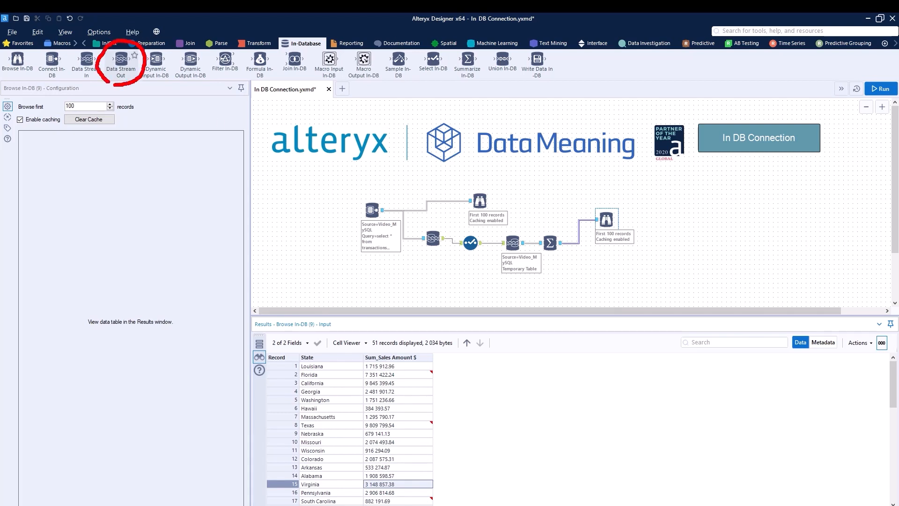
pyautogui.press('Escape')
pyautogui.moveTo(540, 84)
pyautogui.mouseDown()
pyautogui.moveTo(524, 36)
pyautogui.moveTo(538, 100)
pyautogui.mouseUp()
pyautogui.press('Escape')
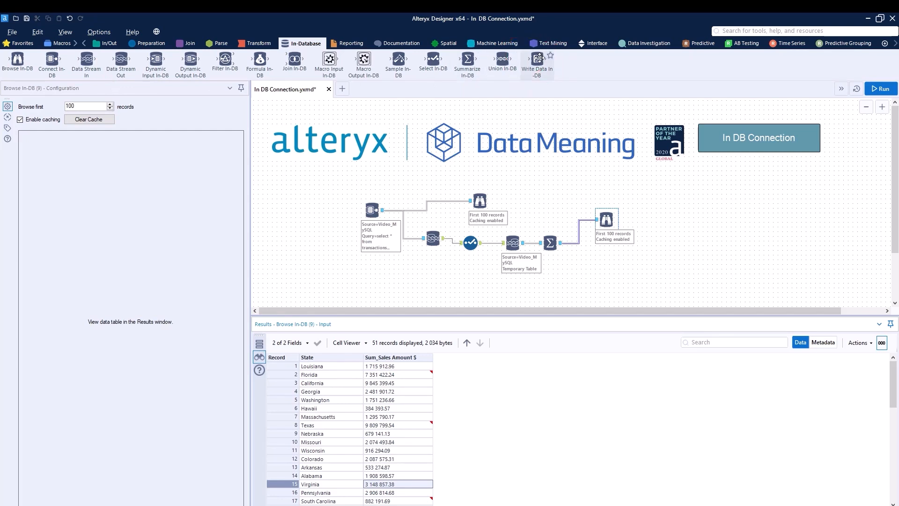
# Step: Add a Write Data In-DB tool fed by Summarize In-DB below the browse, creating a new table Total_State_2020, and run the workflow
pyautogui.moveTo(537, 60); pyautogui.dragTo(598, 253)
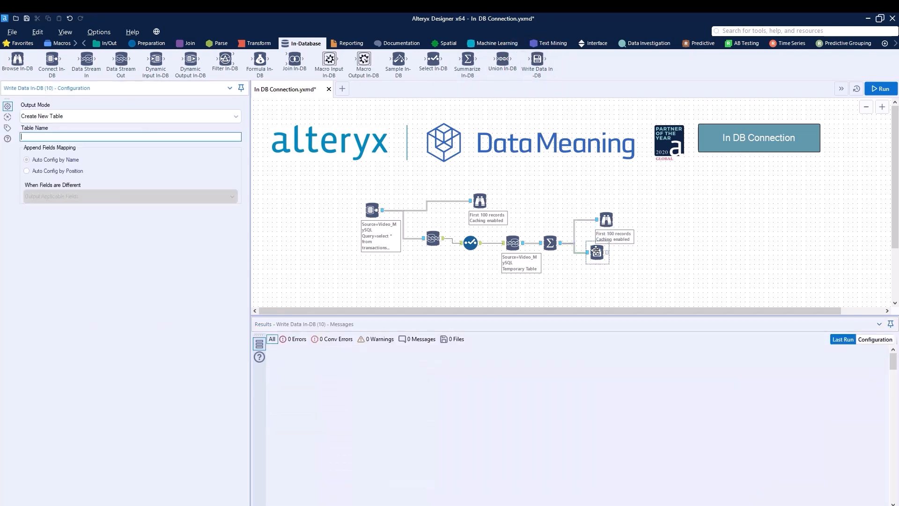
pyautogui.click(54, 137)
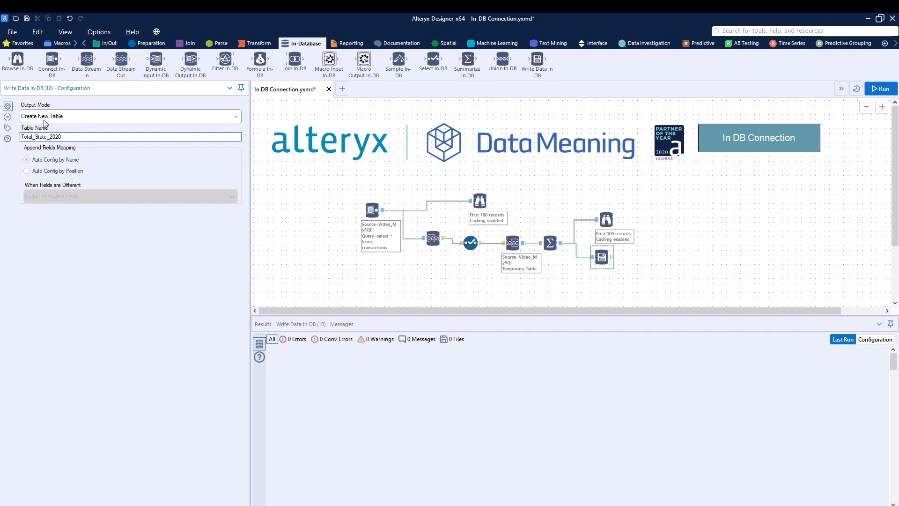
pyautogui.click(889, 88)
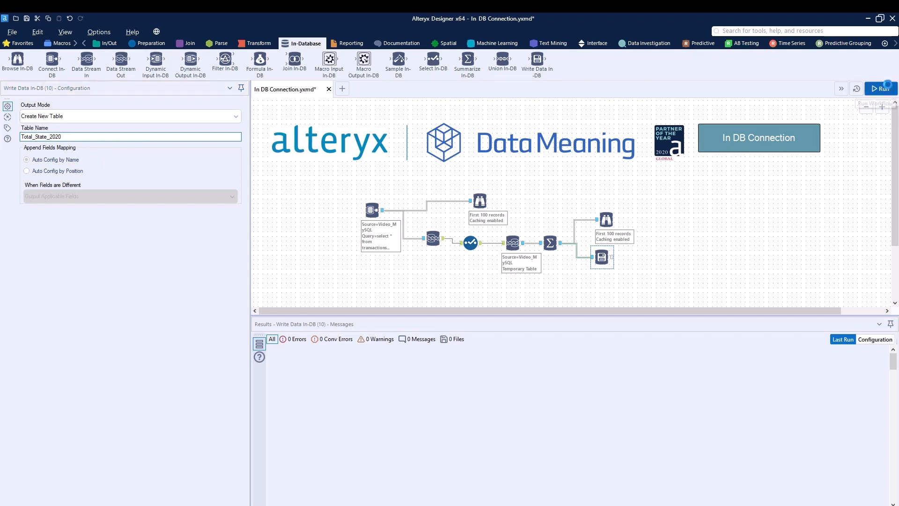